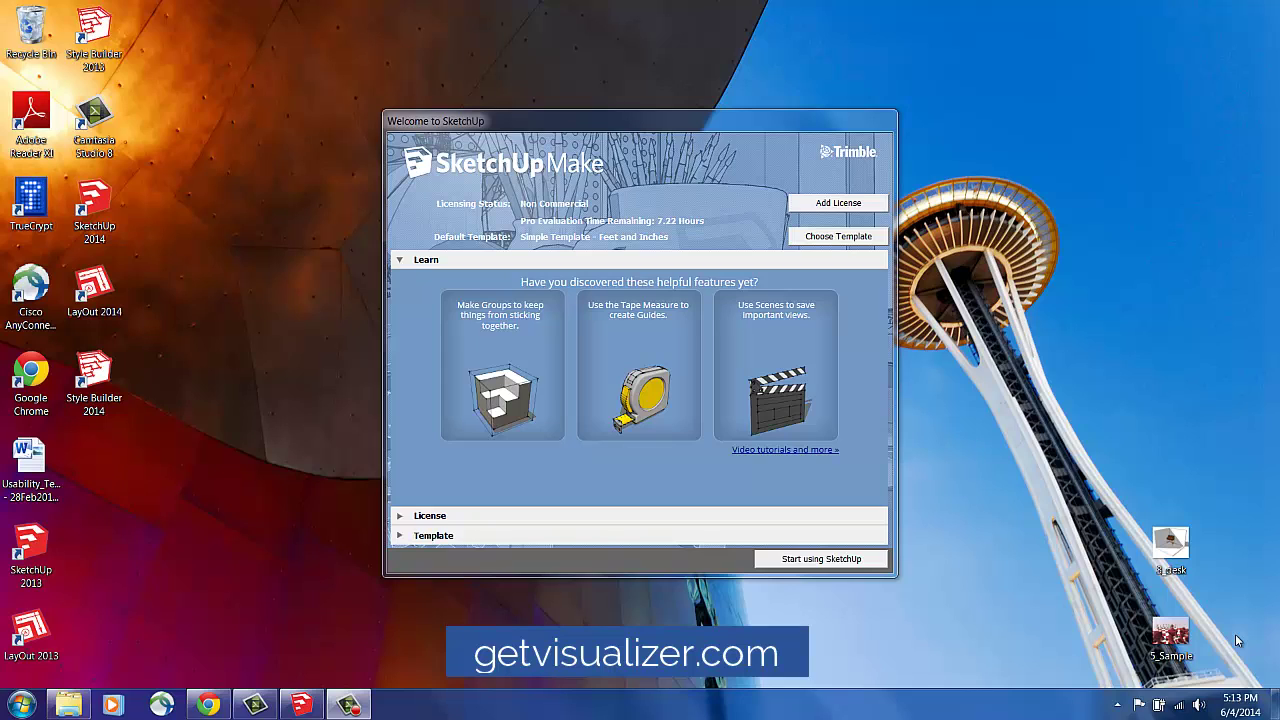
- Start a model with the Simple Template - Feet and Inches and launch the Visualizer plugin
left_click(816, 238)
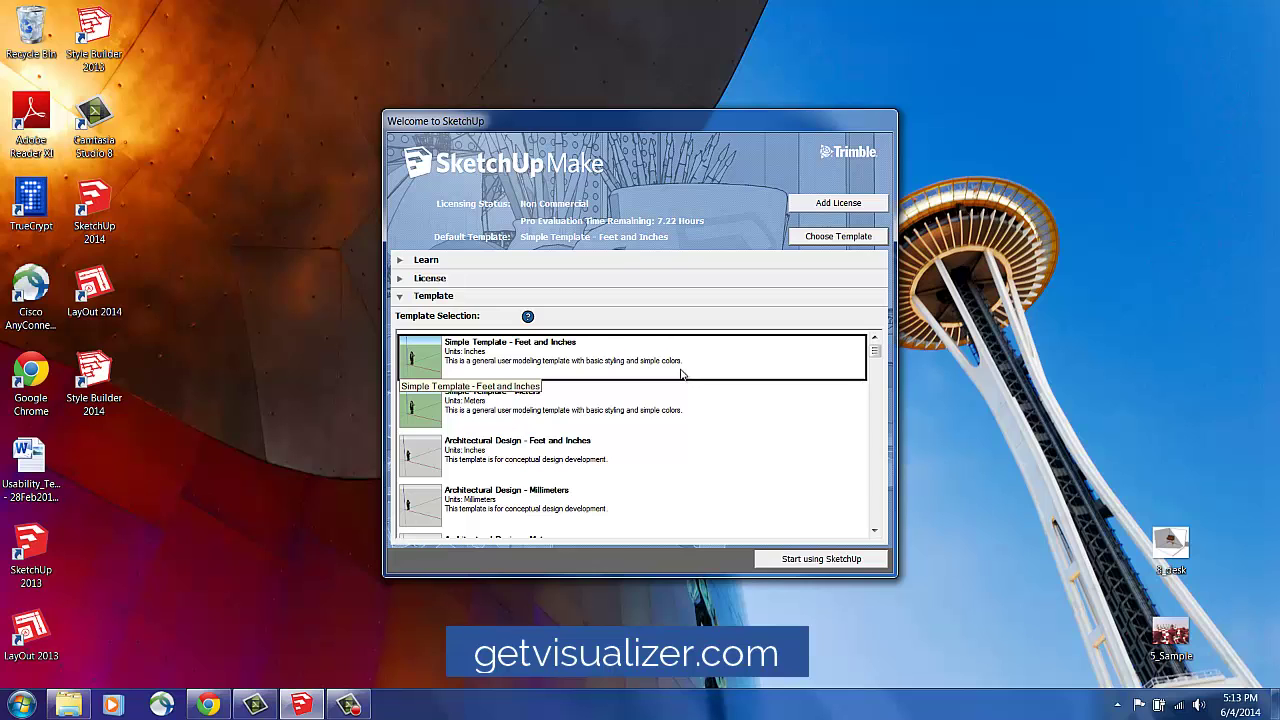
left_click(820, 560)
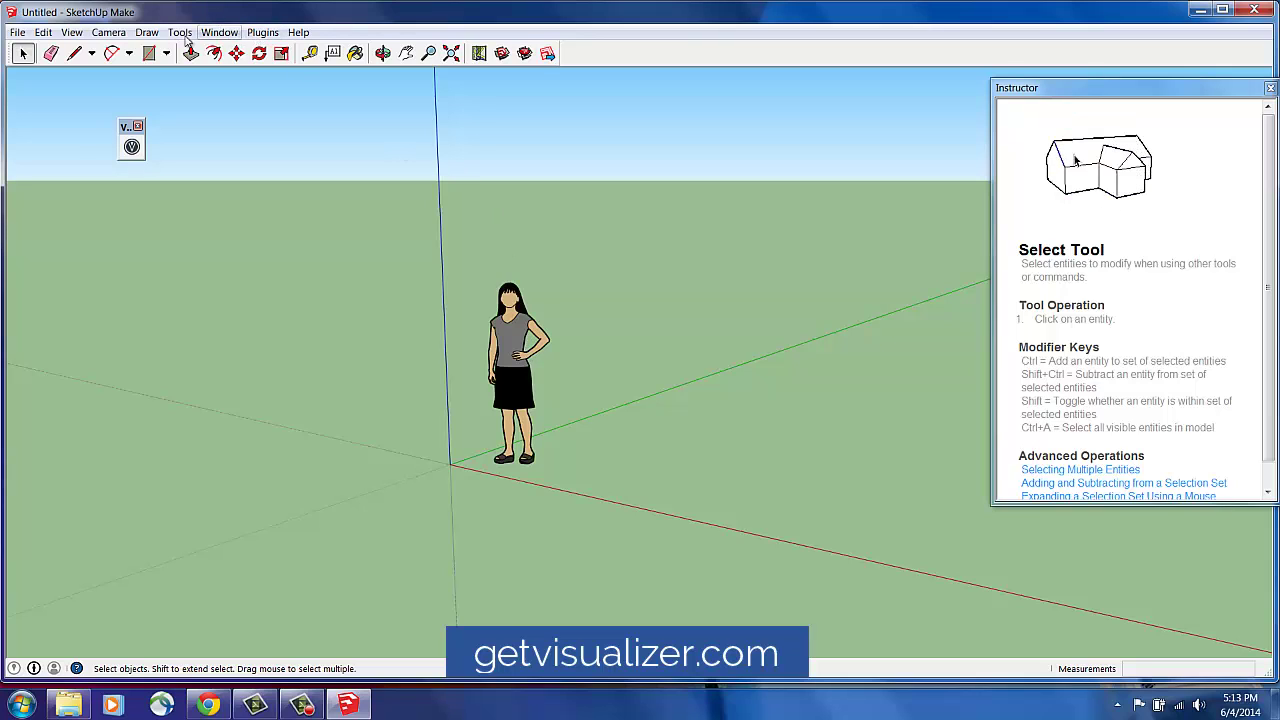
left_click(264, 32)
mouse_move(279, 56)
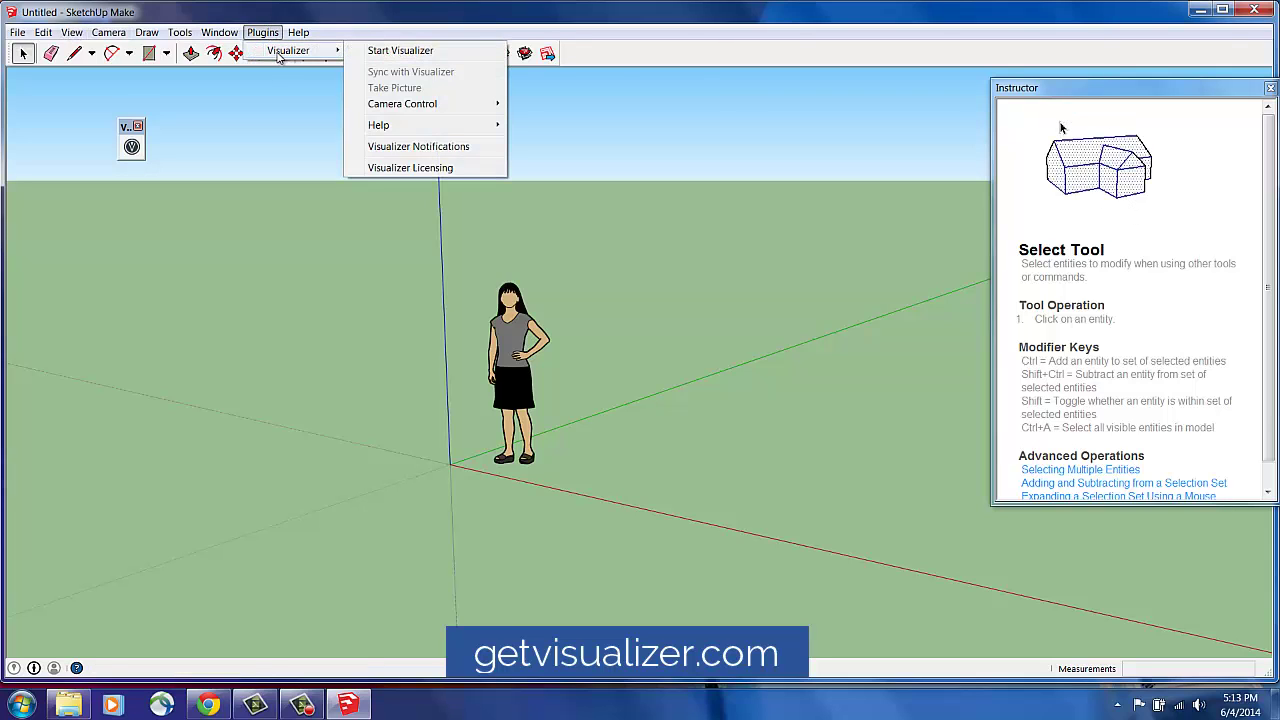
left_click(401, 52)
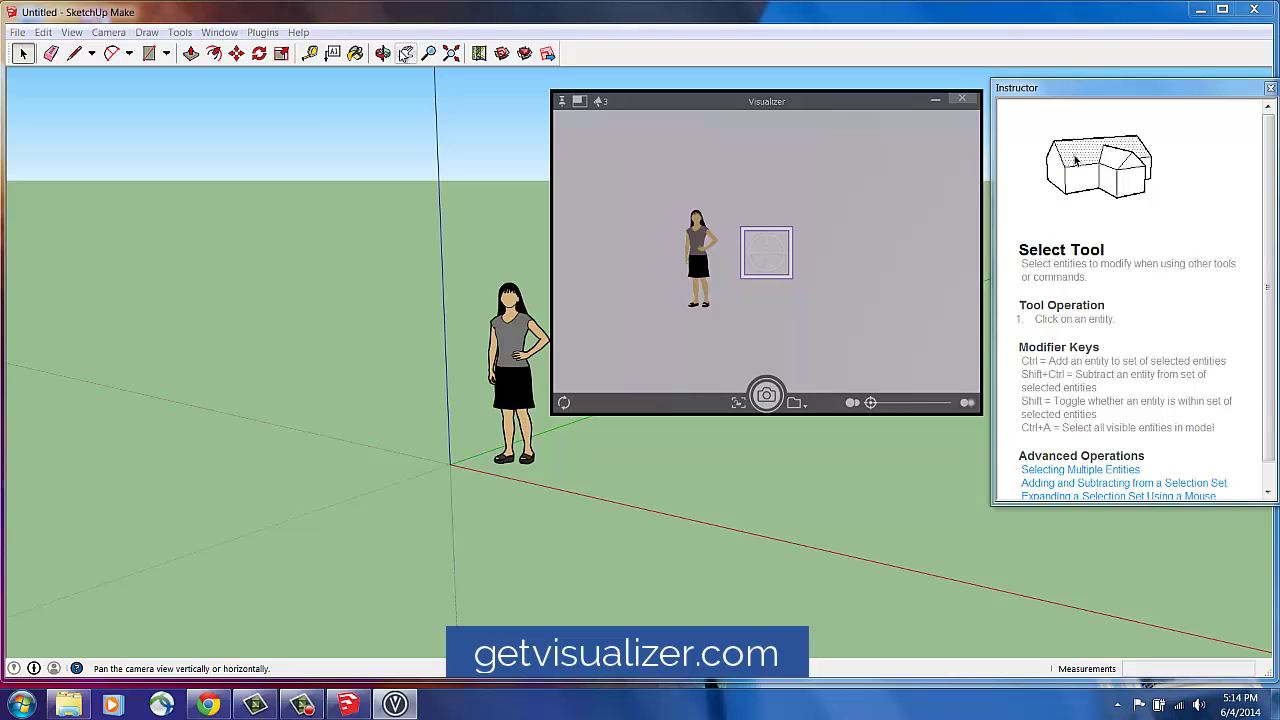
- Shrink the Visualizer window to its smallest size and place it beside the Instructor window
left_click(580, 104)
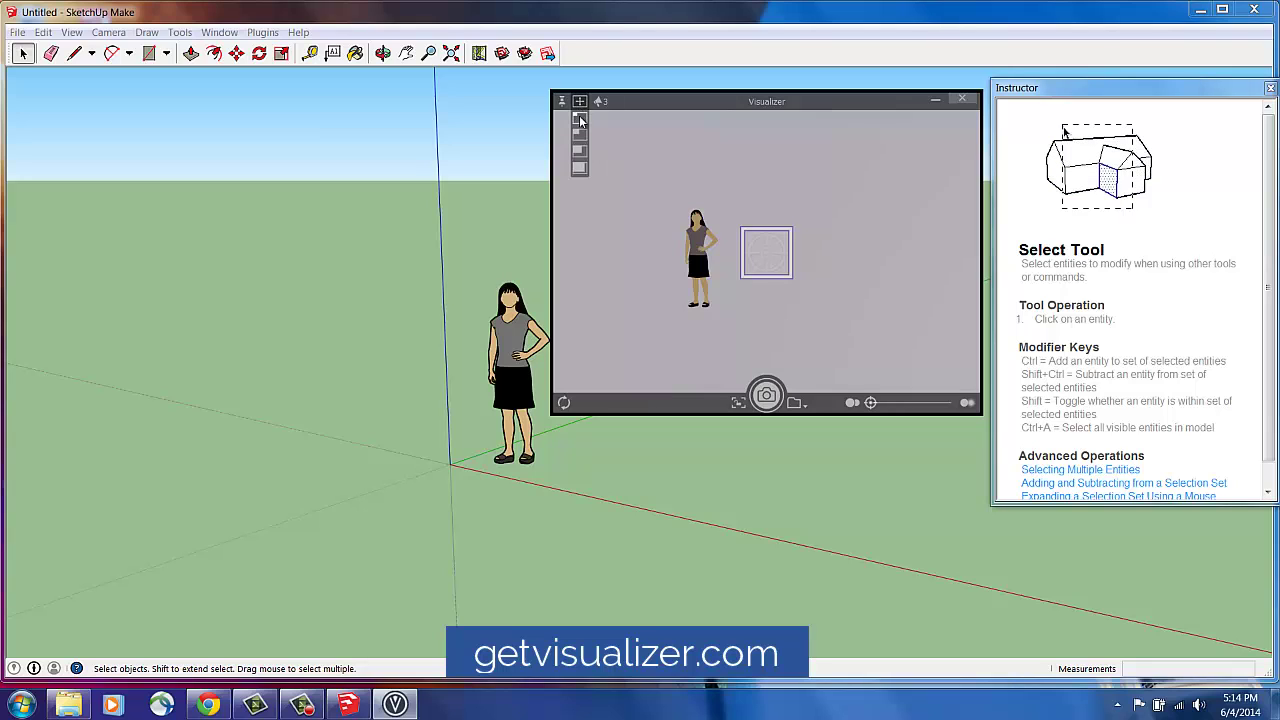
left_click(579, 119)
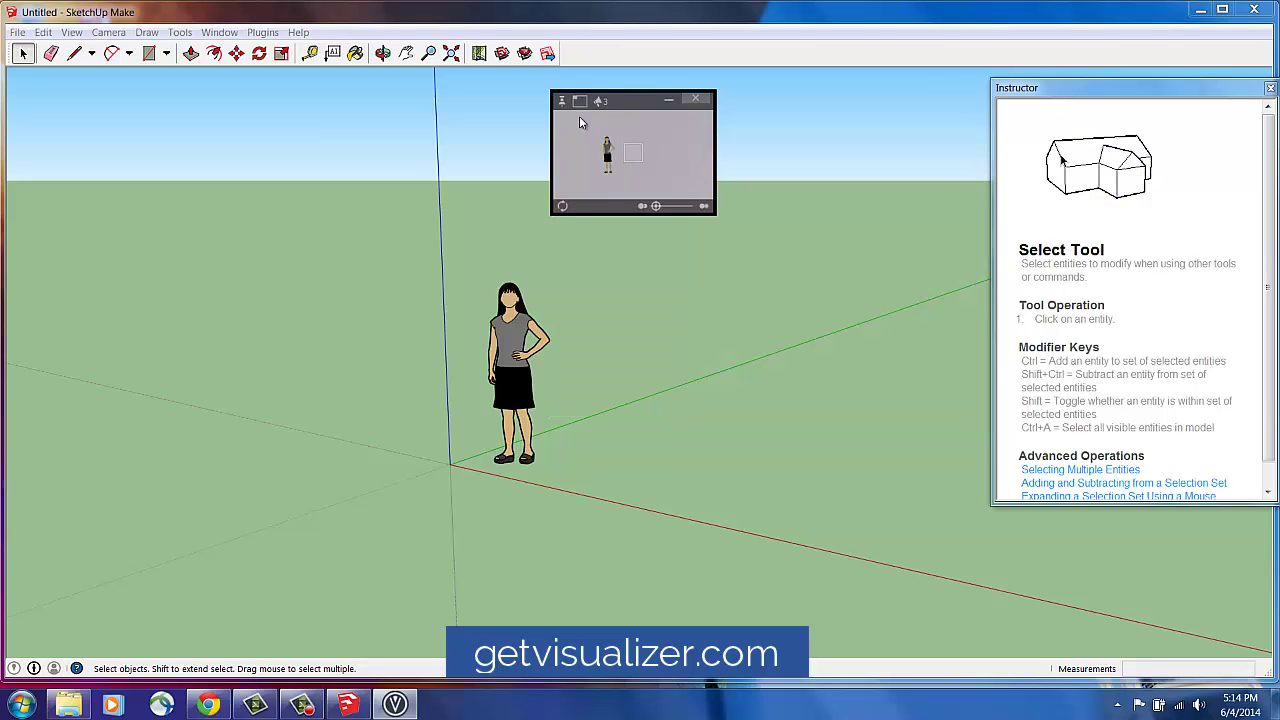
left_click_drag(625, 97, 893, 91)
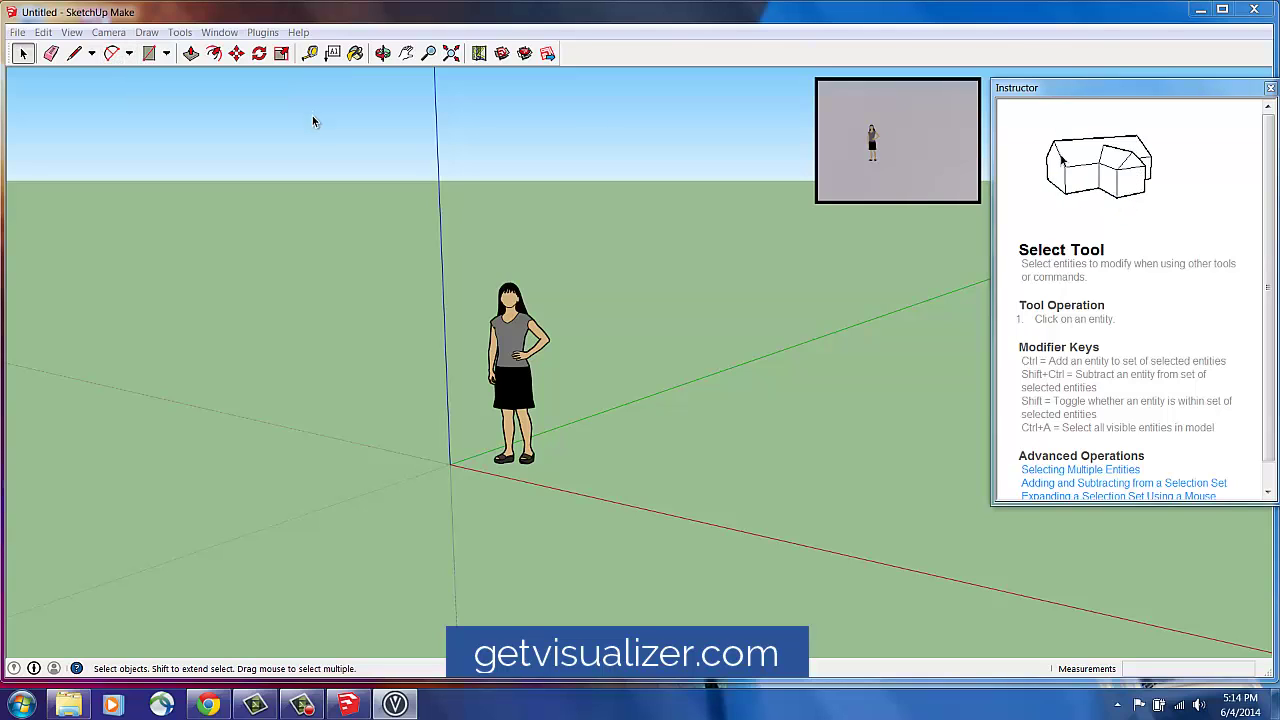
- Draw a rectangle on the ground from the origin, about 11' 11" along the red axis by 9' 2" along the green axis
left_click(190, 56)
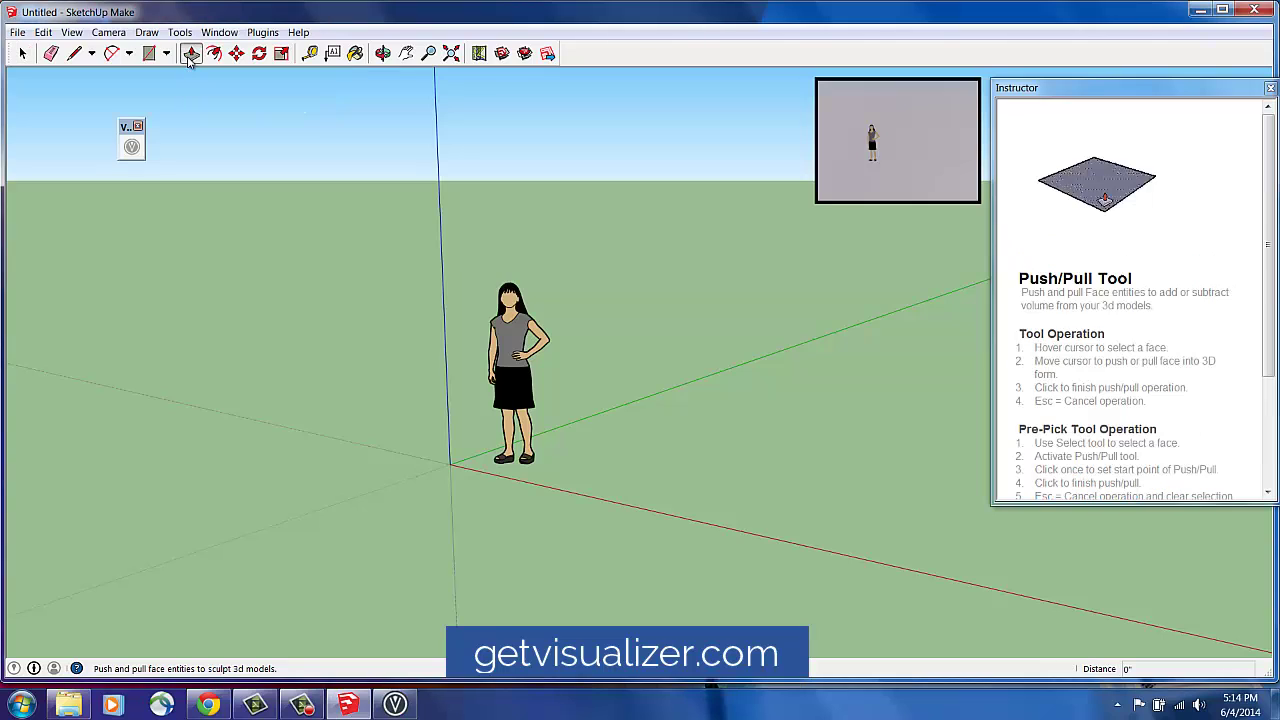
left_click(112, 55)
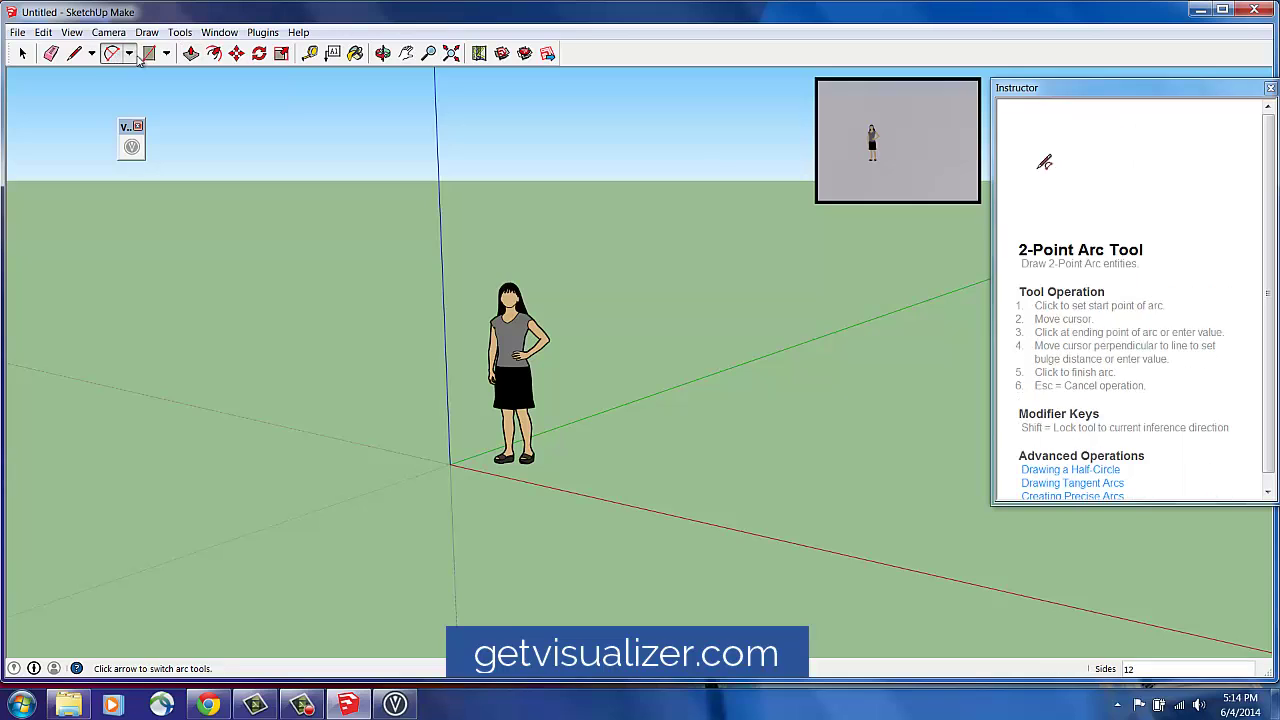
left_click(147, 55)
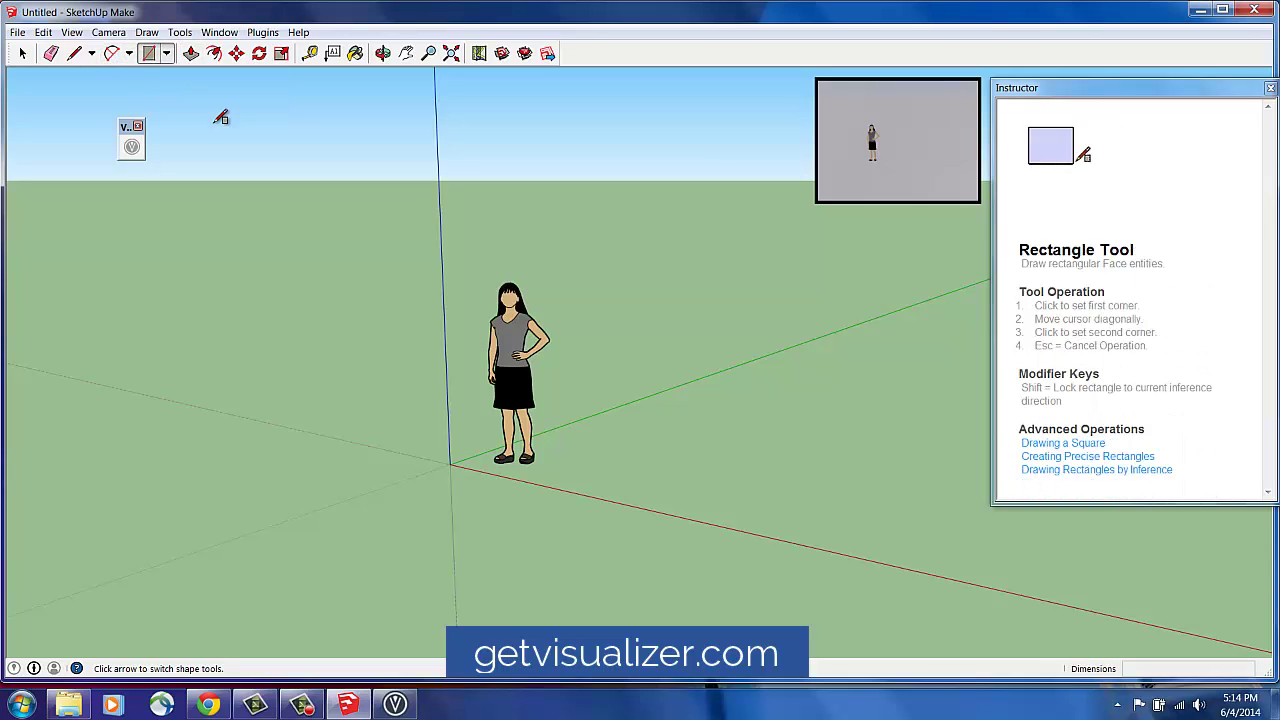
left_click(453, 463)
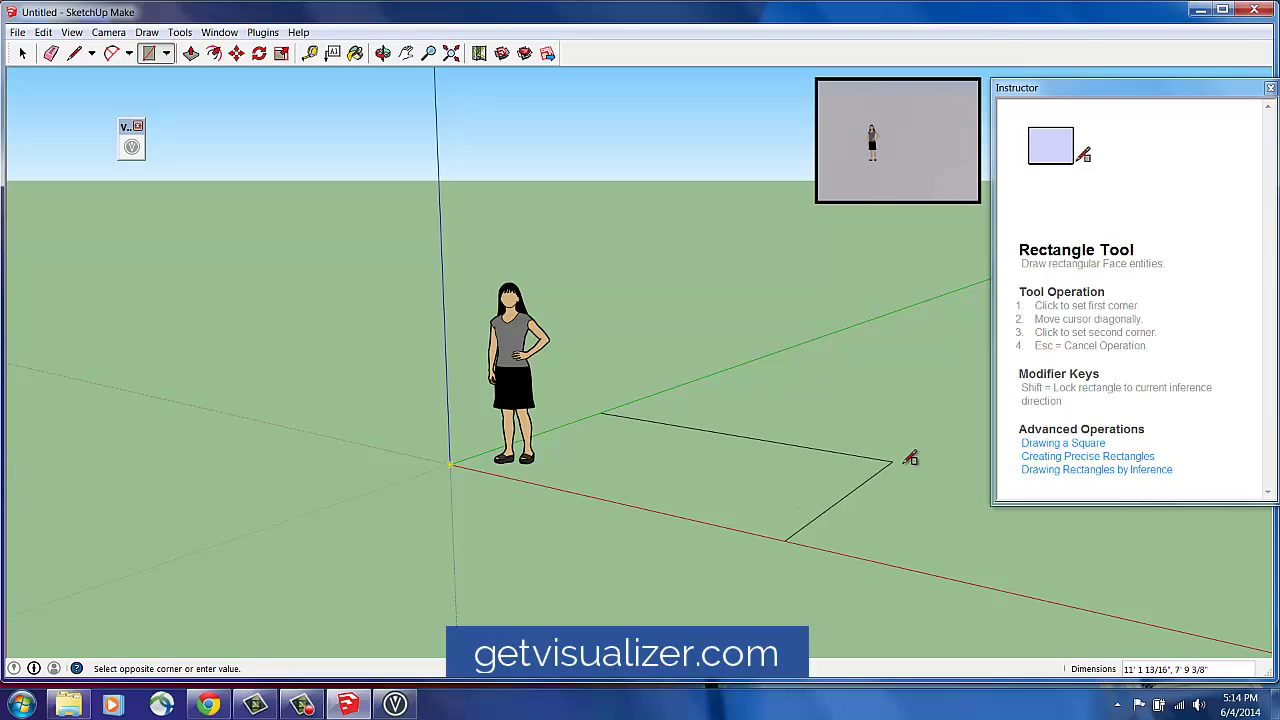
left_click(936, 452)
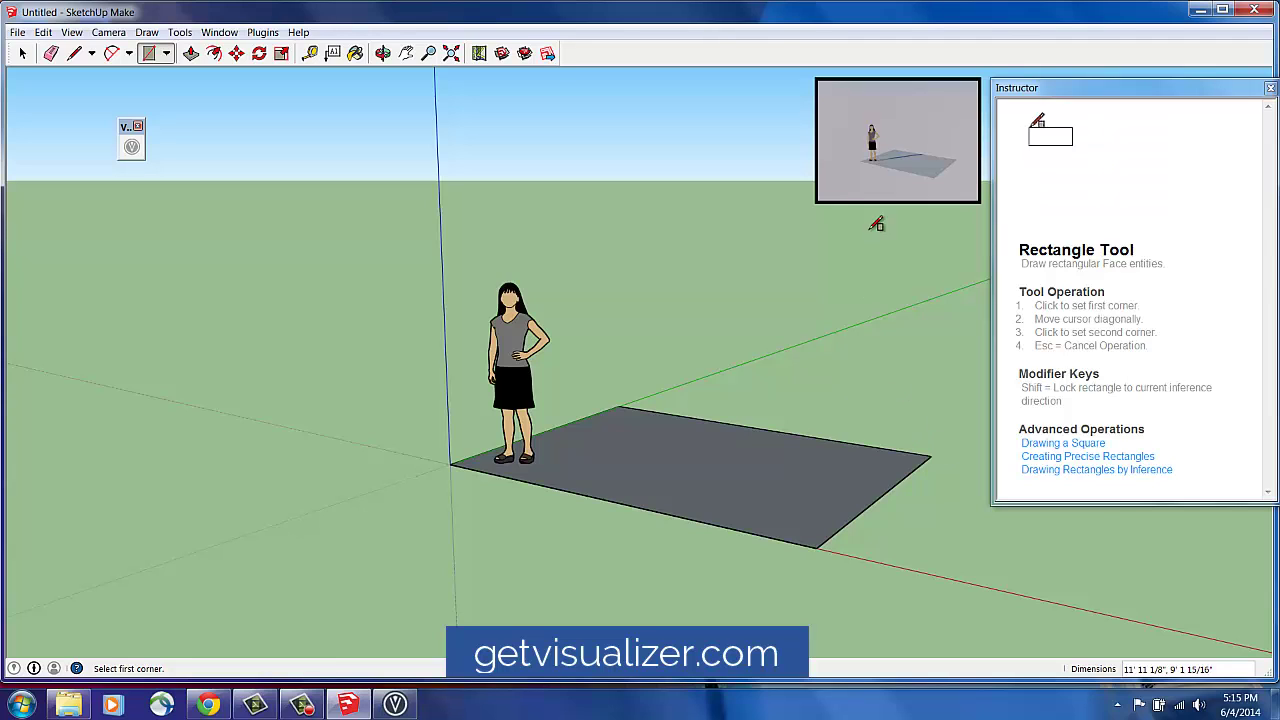
- Enlarge the Visualizer preview to inspect the rendered rectangle, and return it to its smallest size
mouse_move(900, 183)
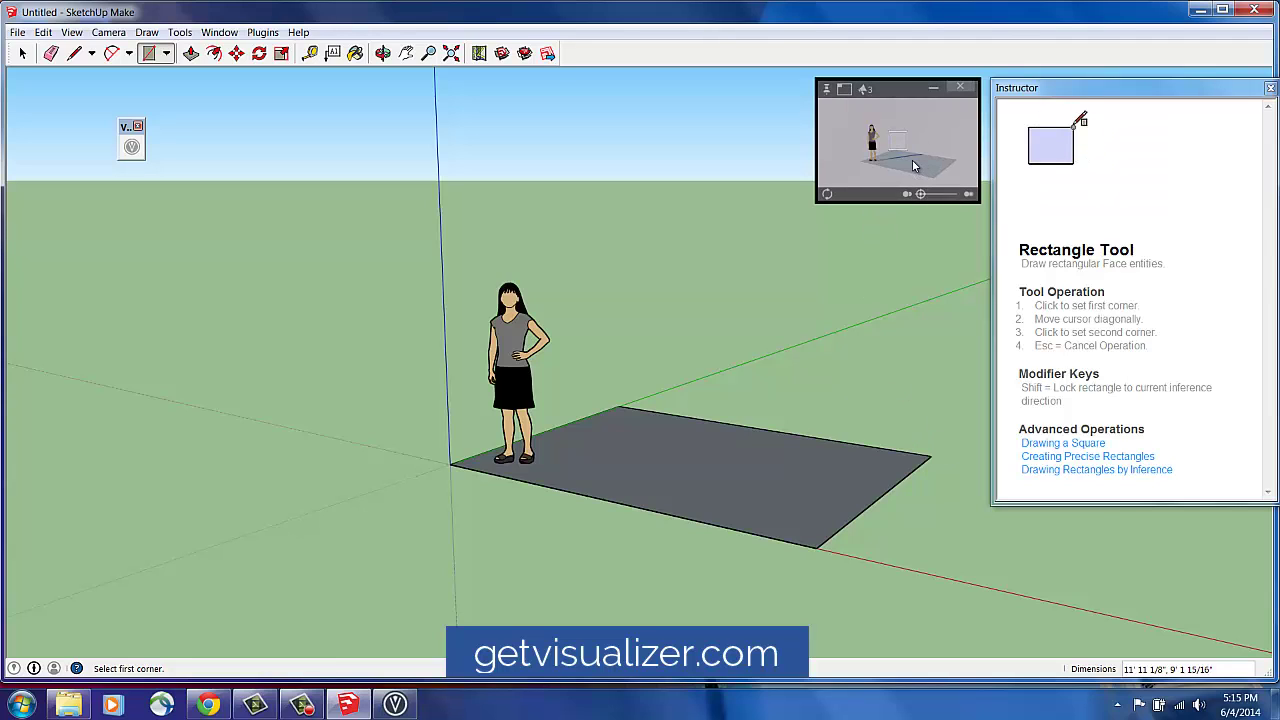
left_click(844, 88)
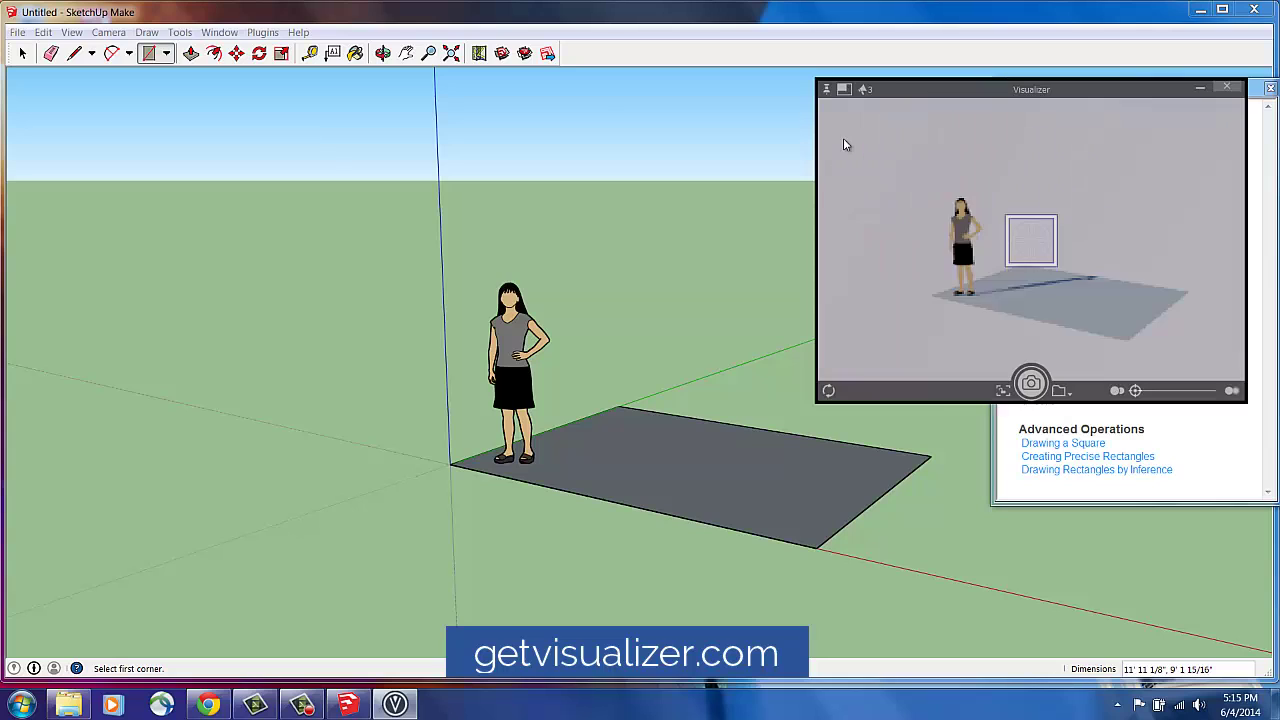
left_click(844, 90)
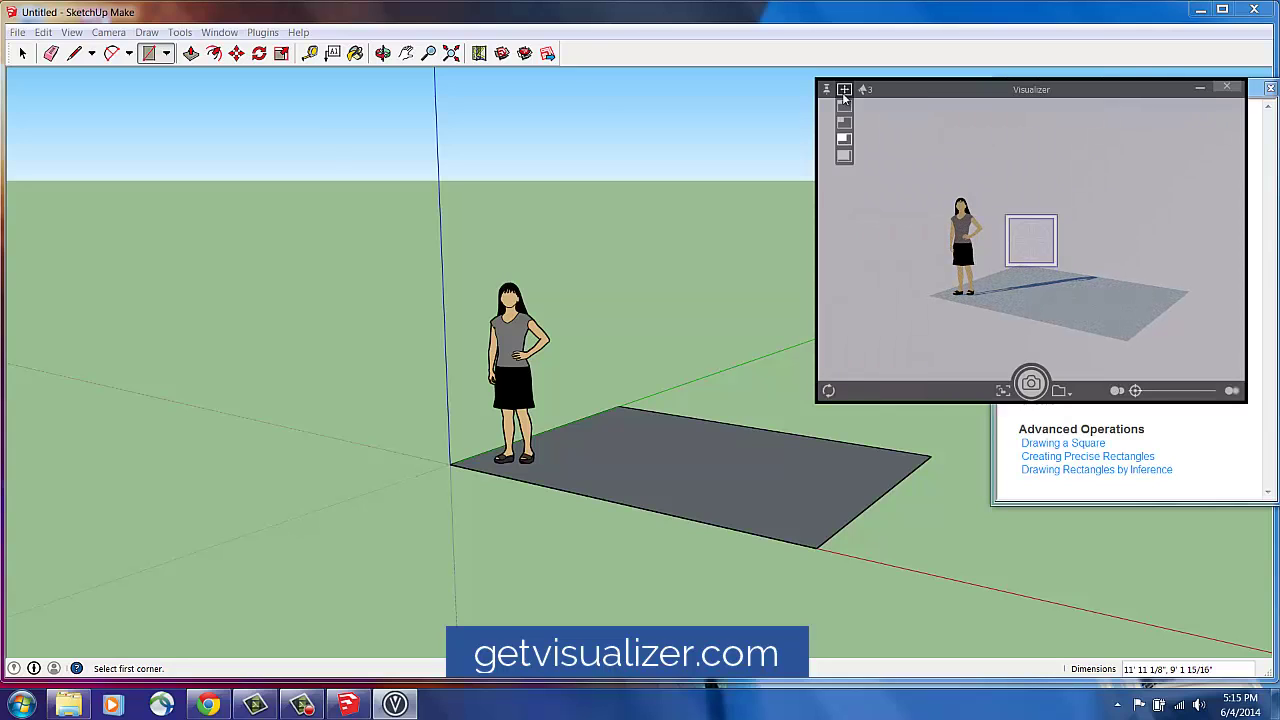
left_click(844, 105)
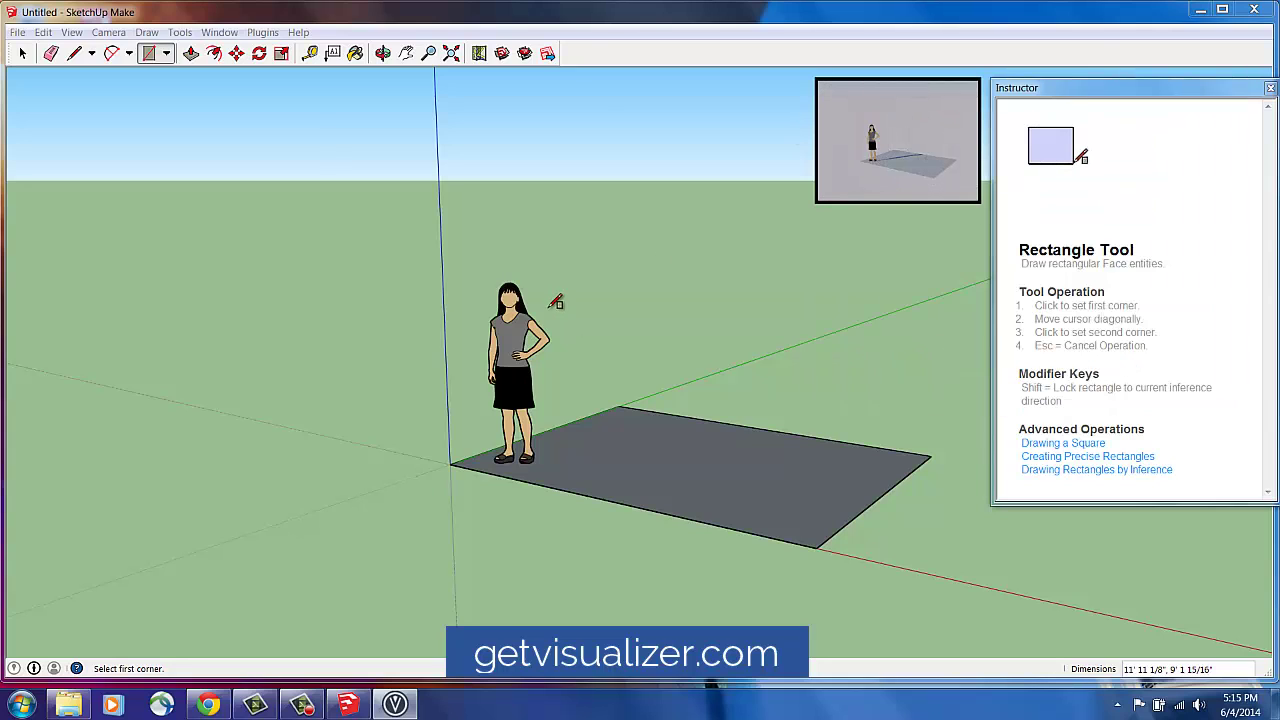
- Push/Pull the ground rectangle downward about 3' 4" to form a solid block
left_click(191, 55)
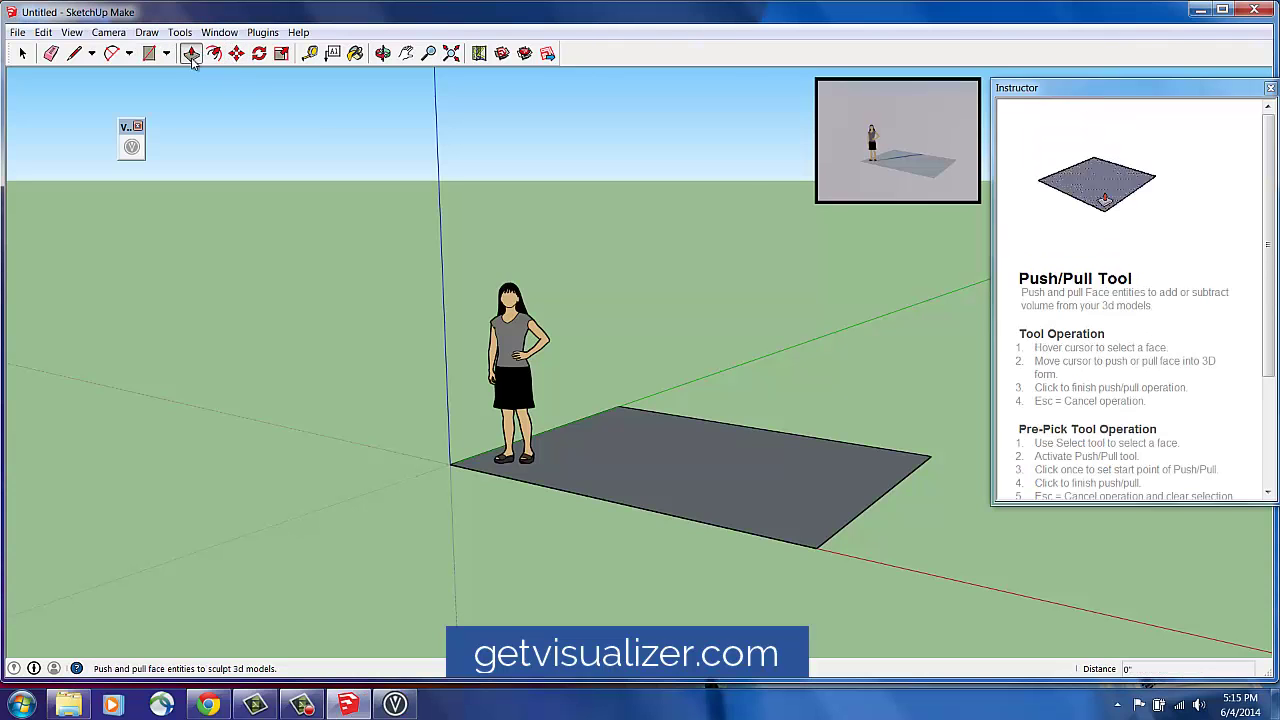
left_click(673, 471)
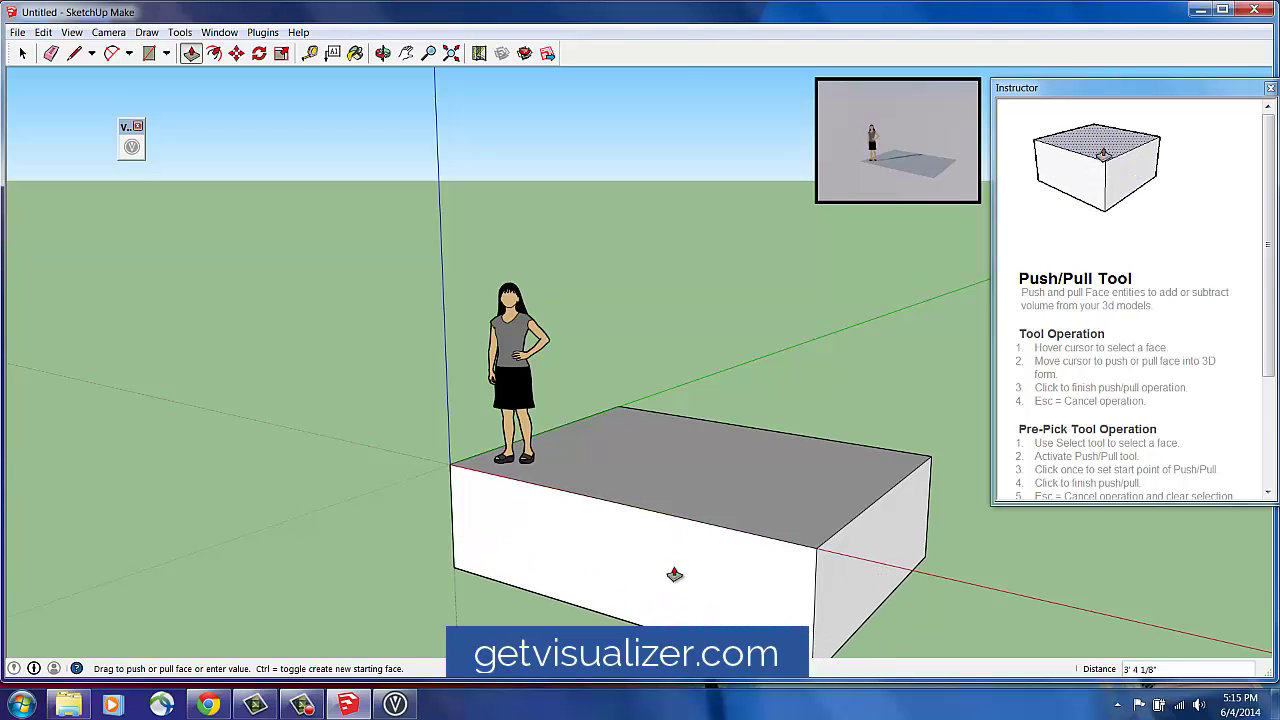
left_click(674, 574)
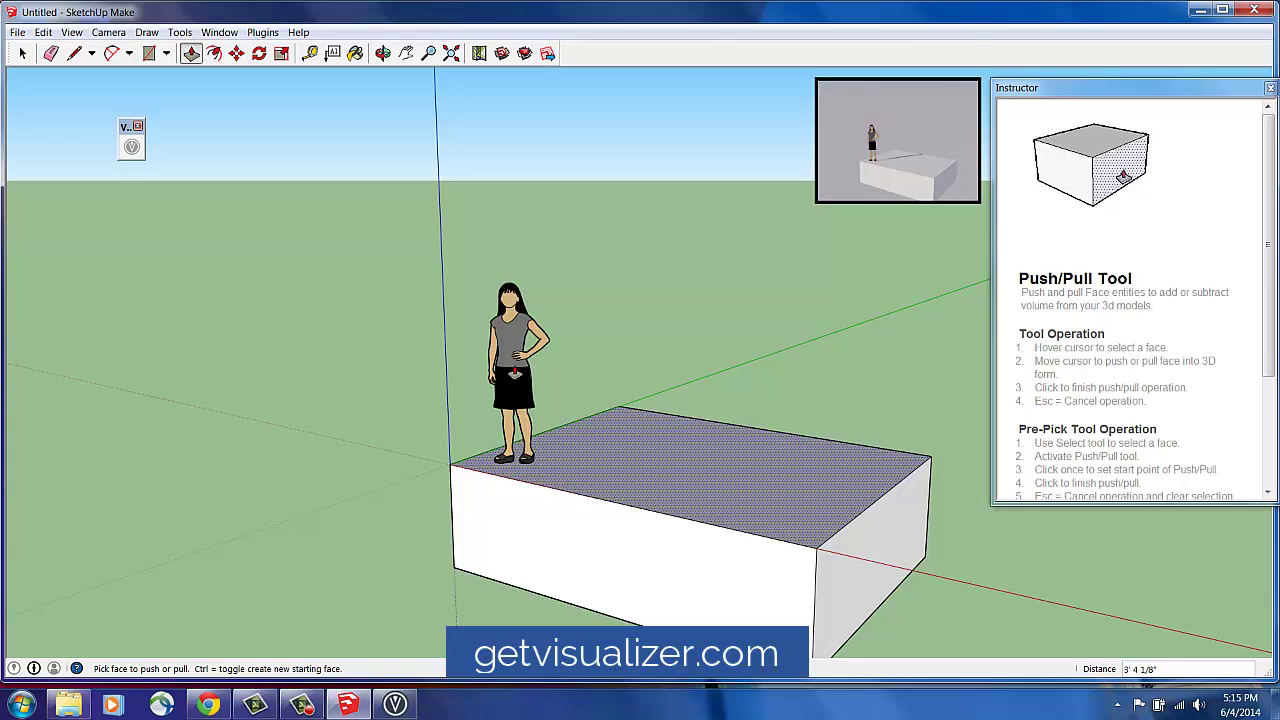
- Draw a square about 3' 6" wide on the block's top face, starting at the origin corner
left_click(148, 54)
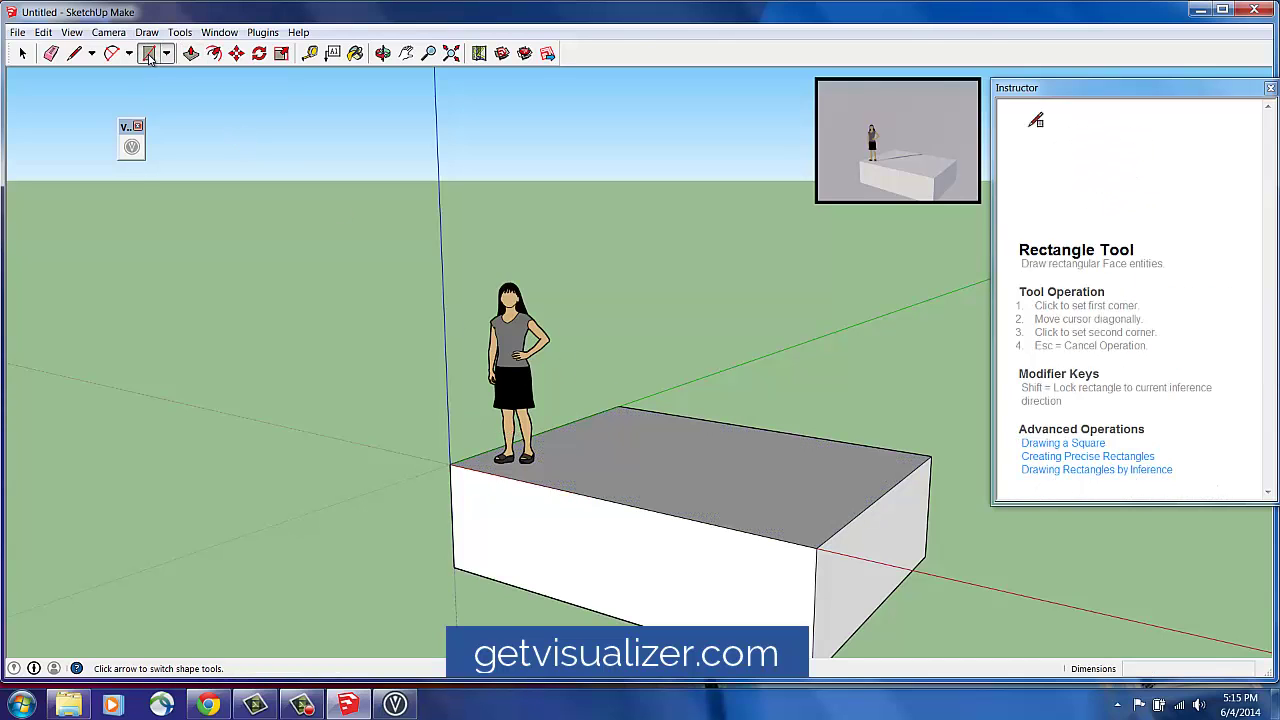
left_click(454, 464)
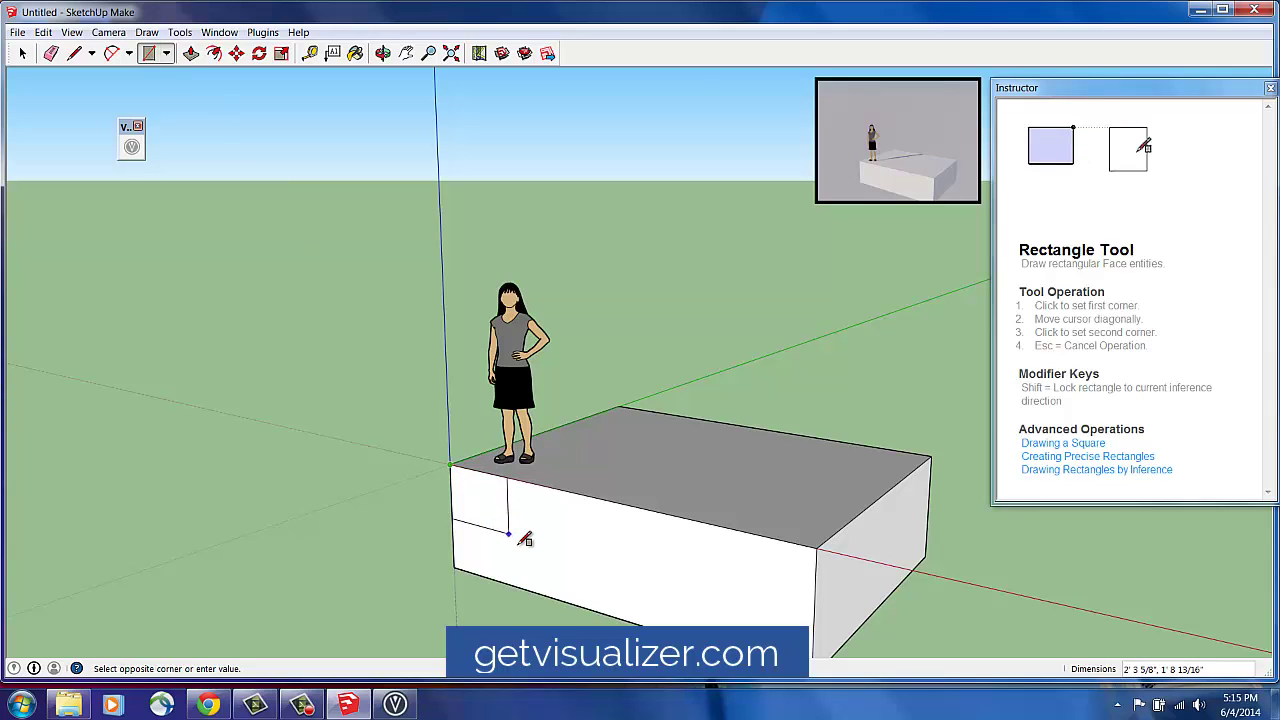
left_click(611, 455)
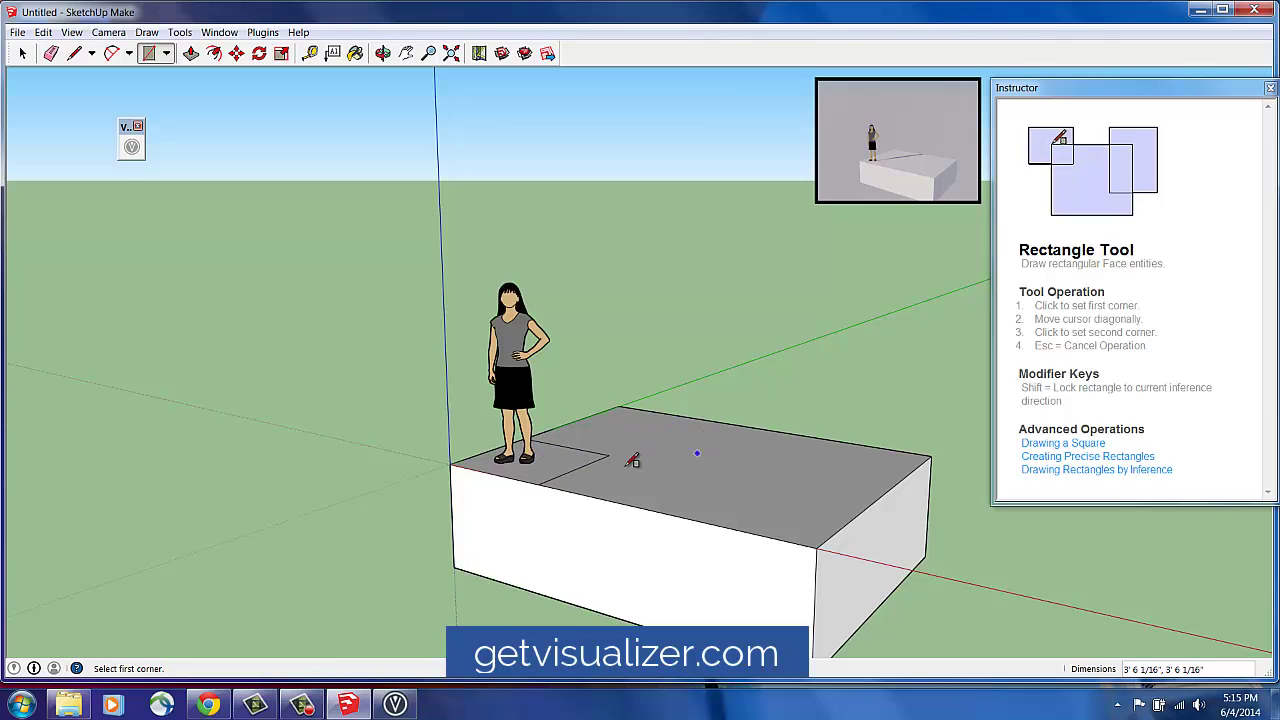
- Push the L-shaped remainder of the top face down about 2' 6", leaving the square corner raised
left_click(193, 57)
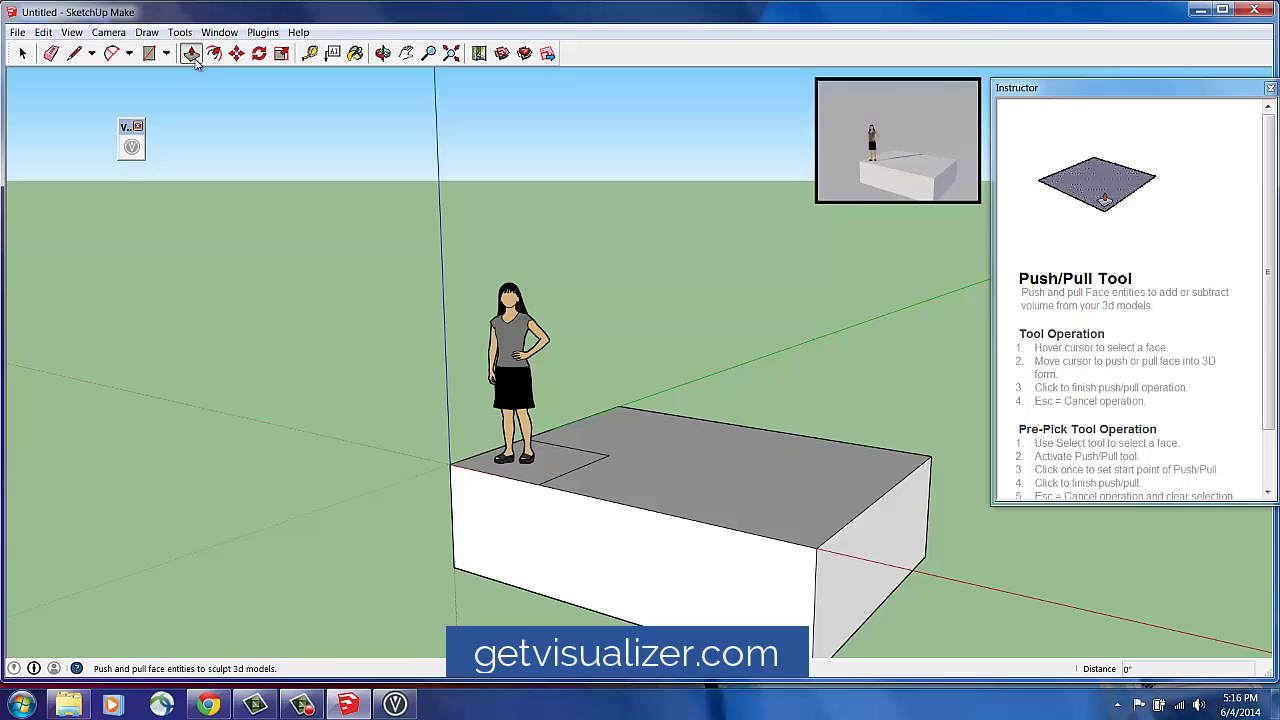
left_click(653, 448)
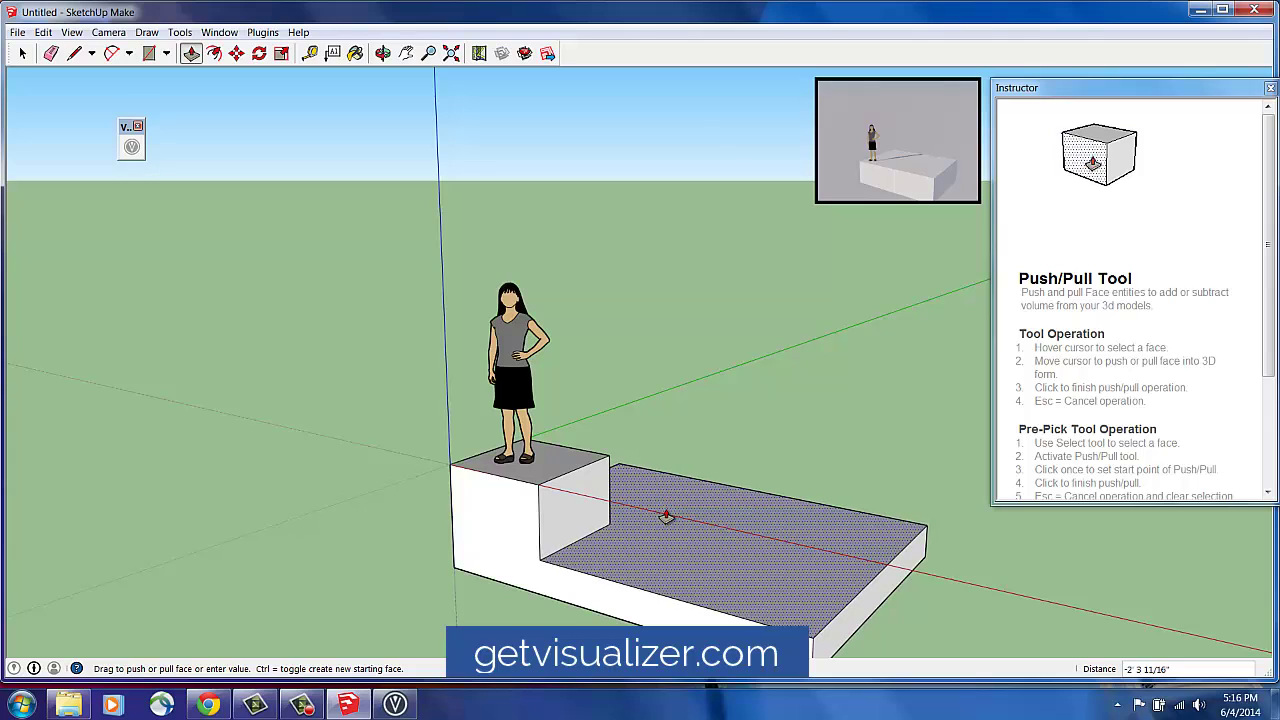
left_click(667, 519)
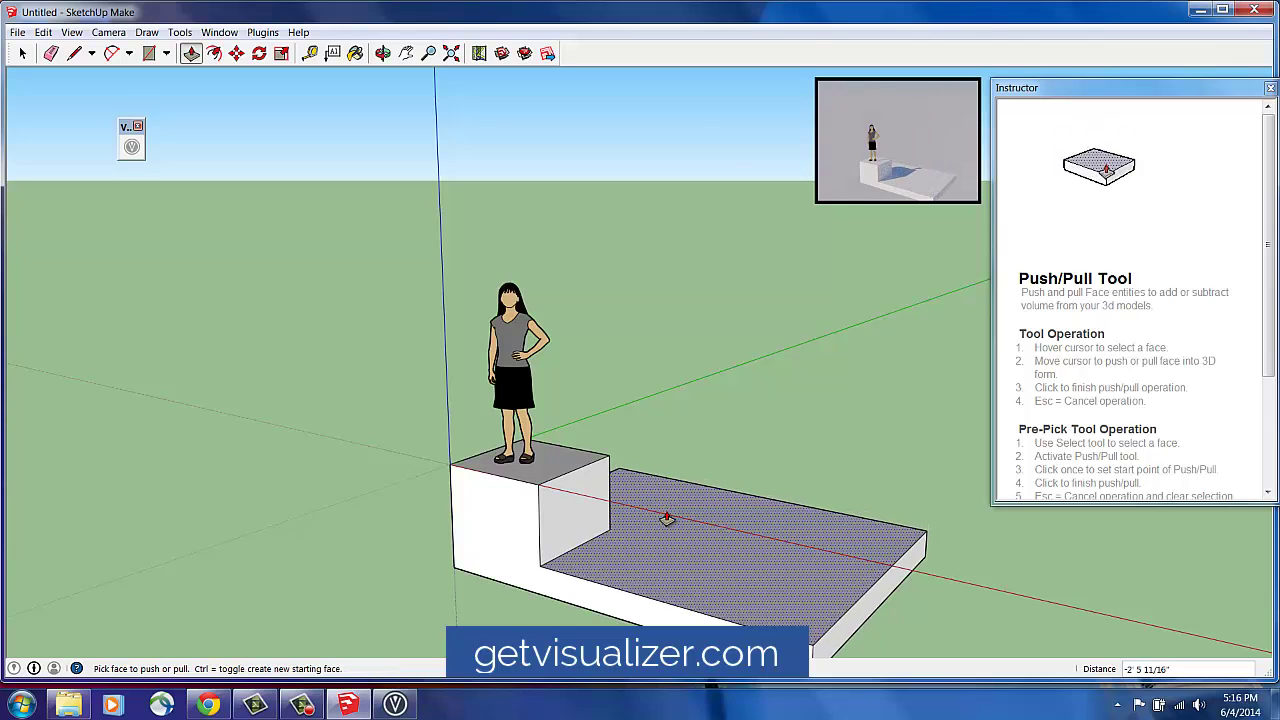
- Draw a 2-point arc on the lowered face from its back corner to the far side edge's midpoint, with a bulge of about 1' 3"
left_click(111, 53)
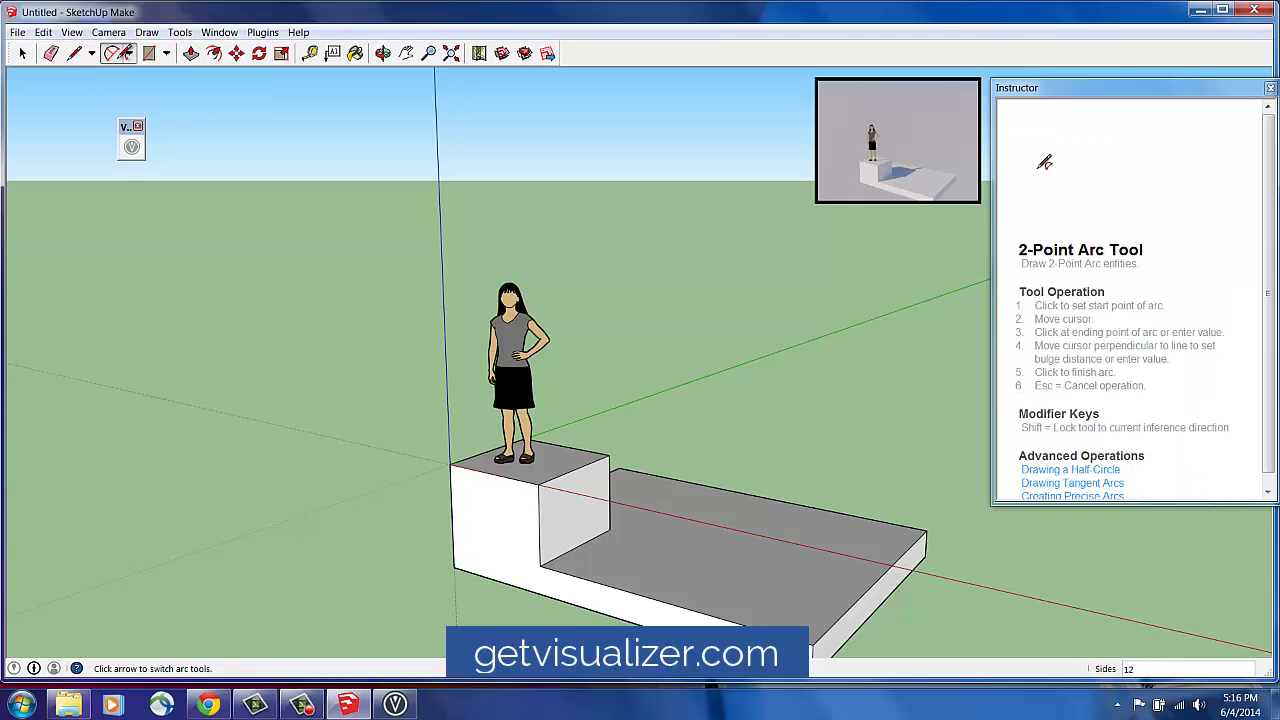
left_click(619, 468)
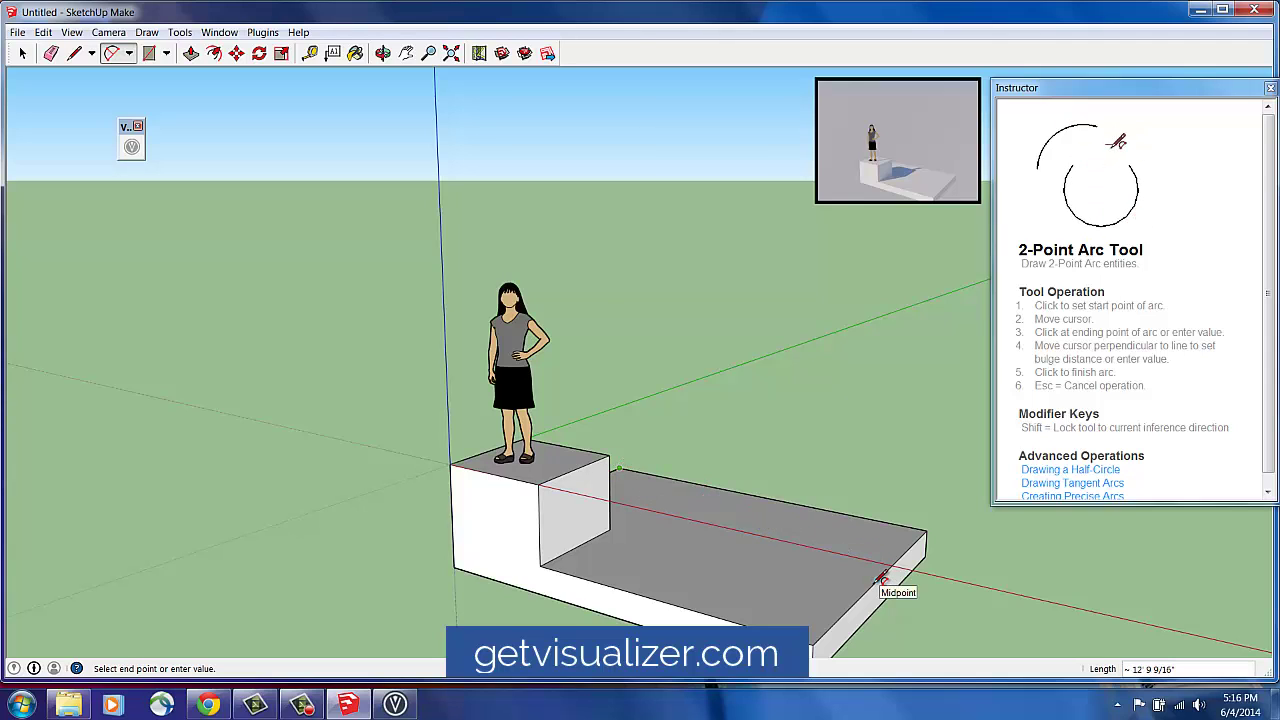
left_click(877, 579)
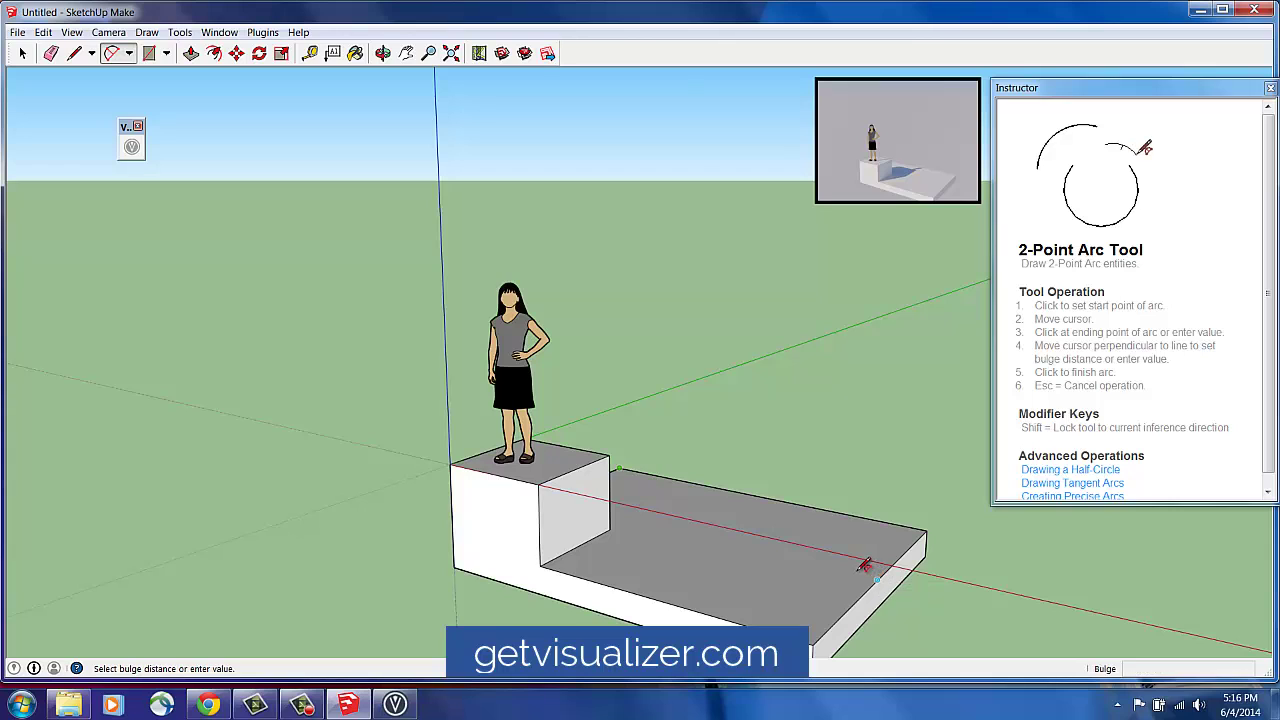
left_click(774, 509)
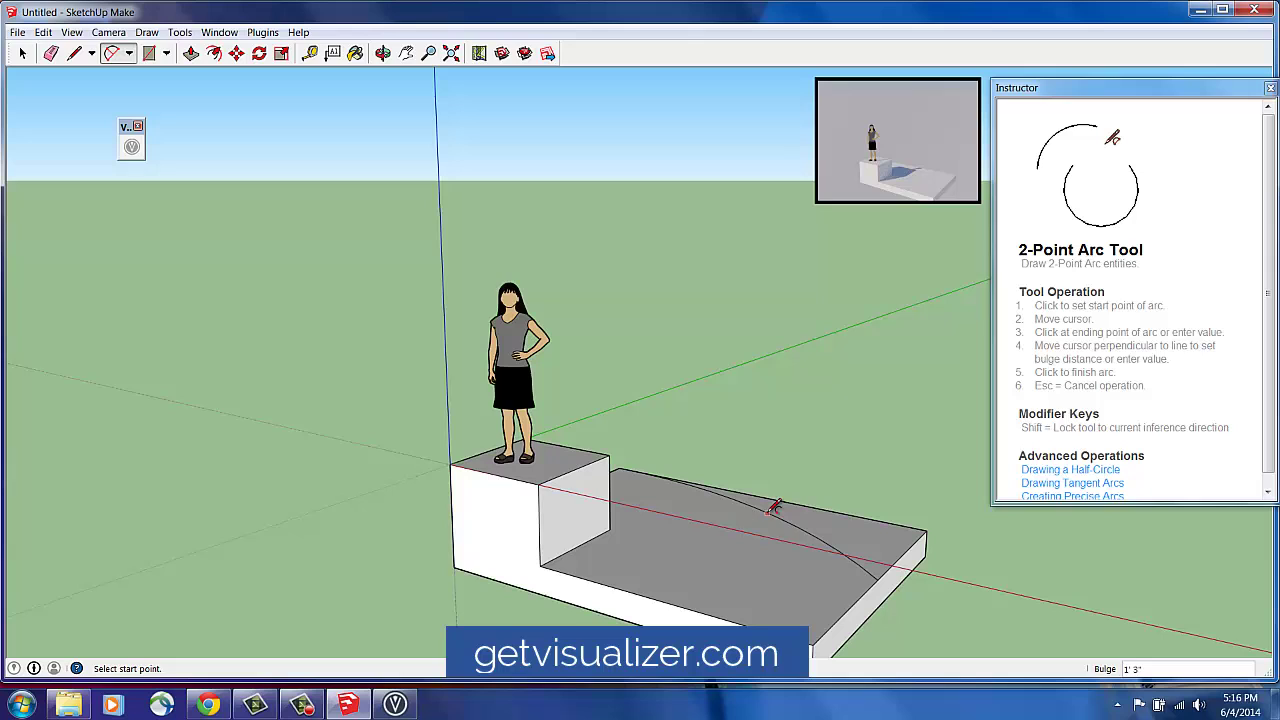
- Pull the area behind the arc up about 9' 5" to form a tall curved wall
left_click(190, 53)
left_click(839, 532)
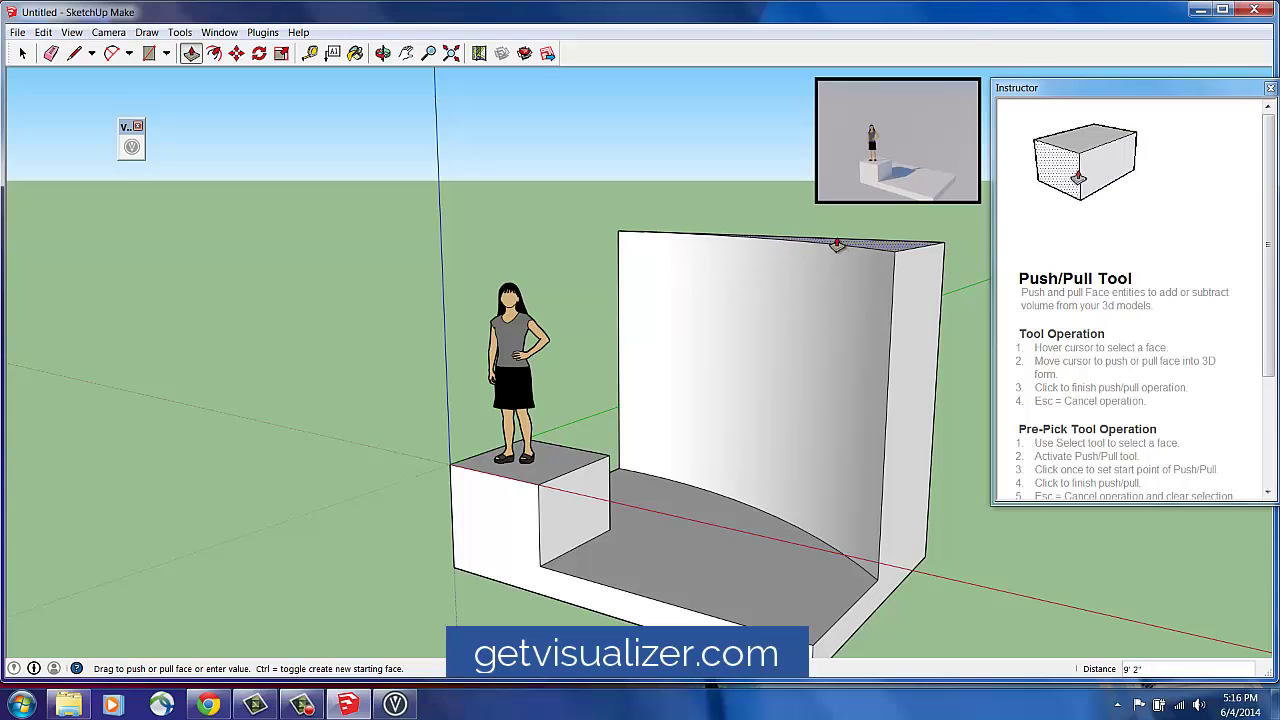
left_click(835, 242)
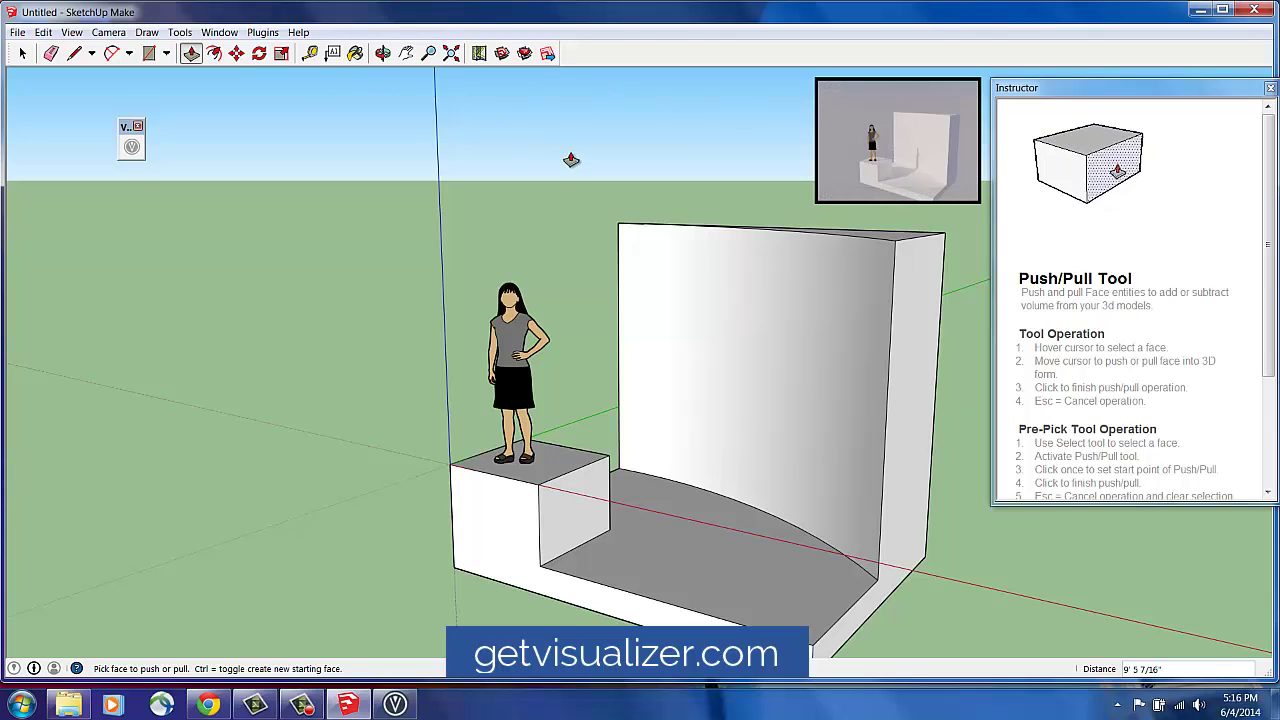
- Orbit and pan to examine the model from the front in both the modeling view and the Visualizer preview
left_click(381, 56)
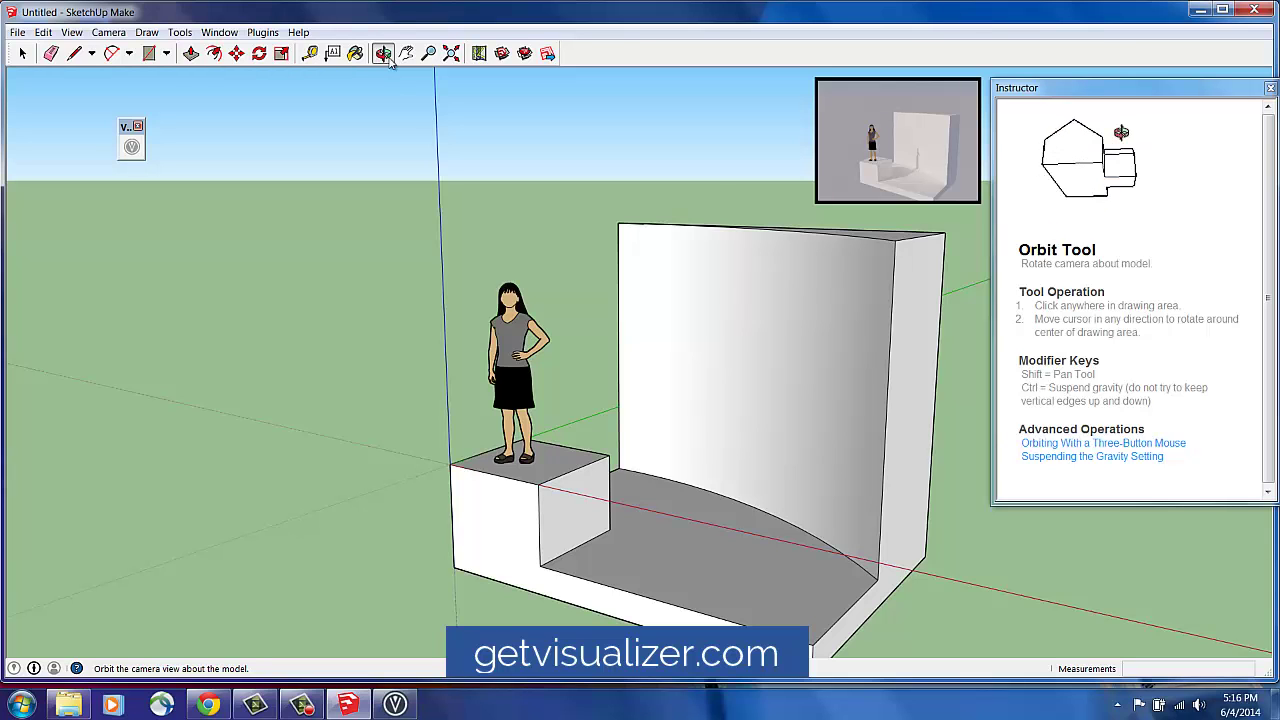
left_click_drag(428, 286, 626, 357)
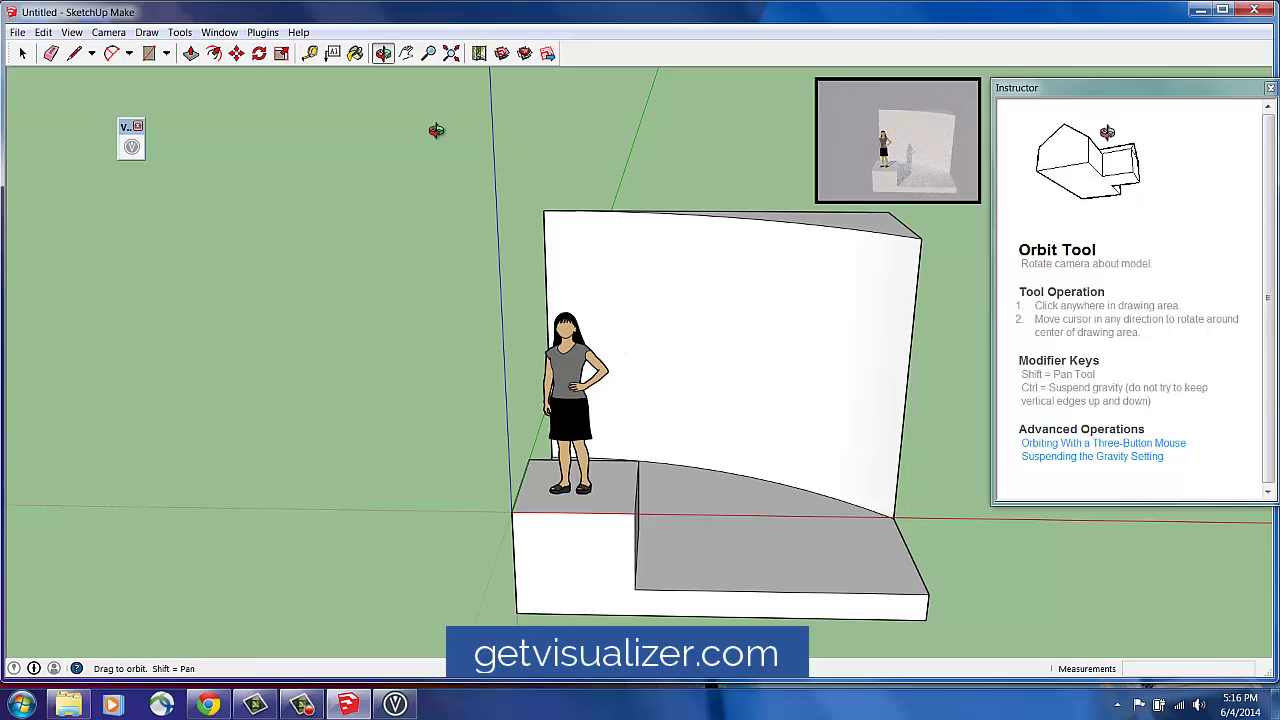
left_click(406, 53)
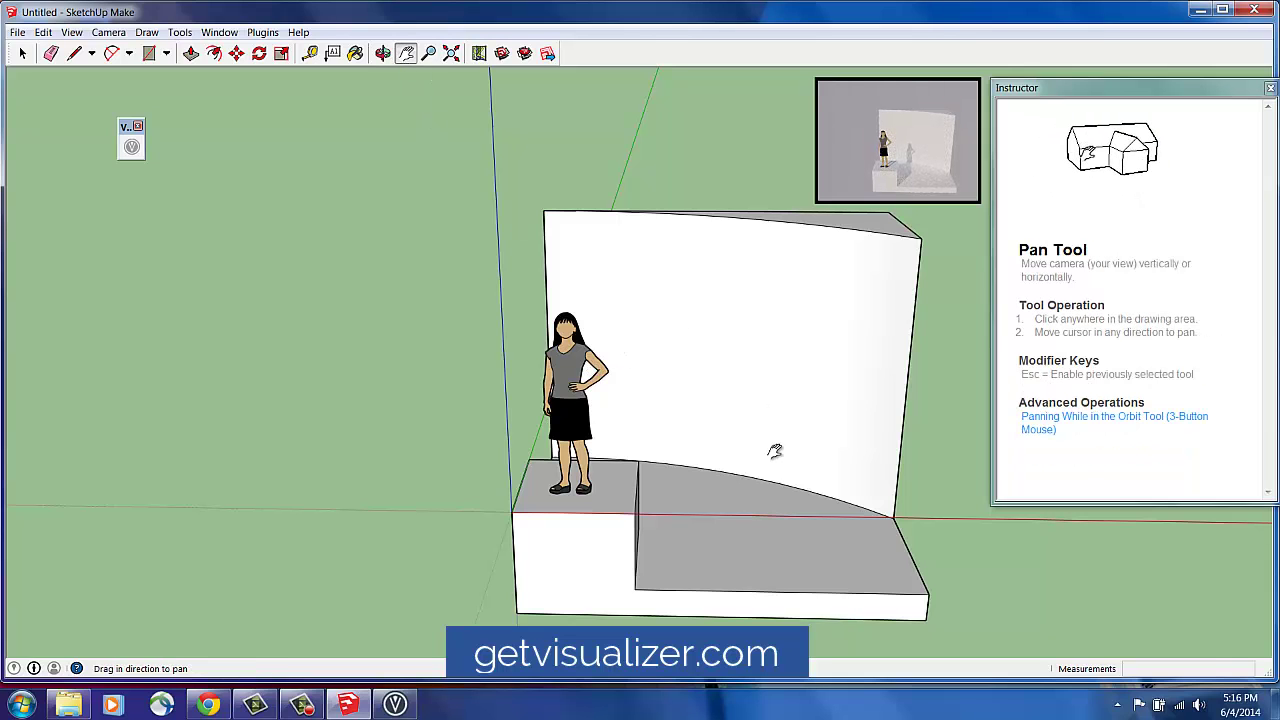
left_click_drag(775, 451, 706, 417)
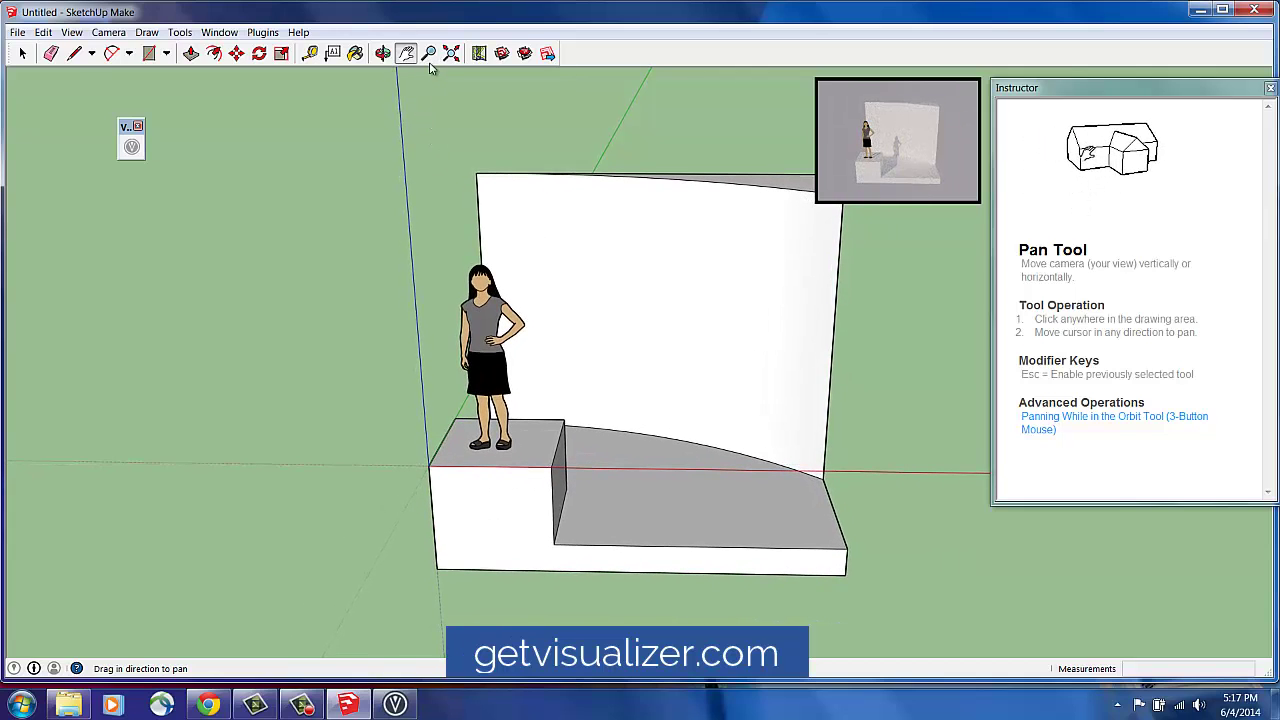
- Orbit slightly around the model and zoom in to frame the standing figure, raised block and curved wall closely
left_click(383, 53)
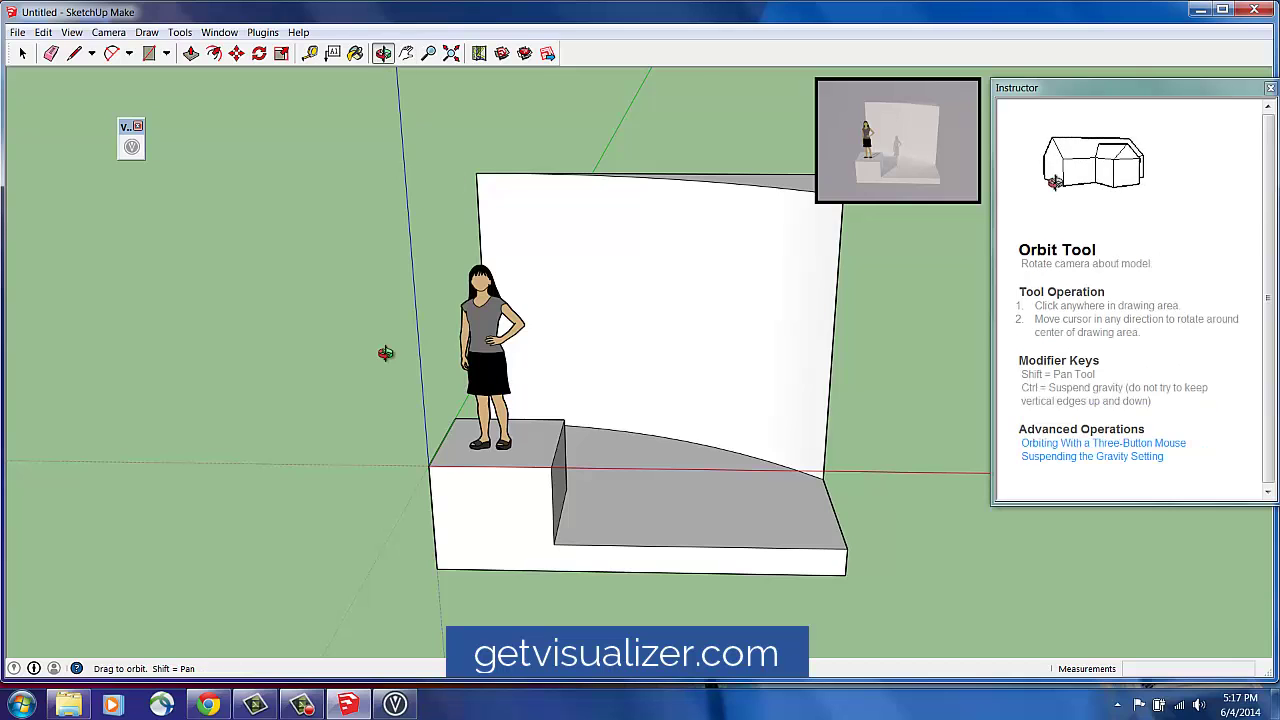
left_click_drag(395, 358, 440, 343)
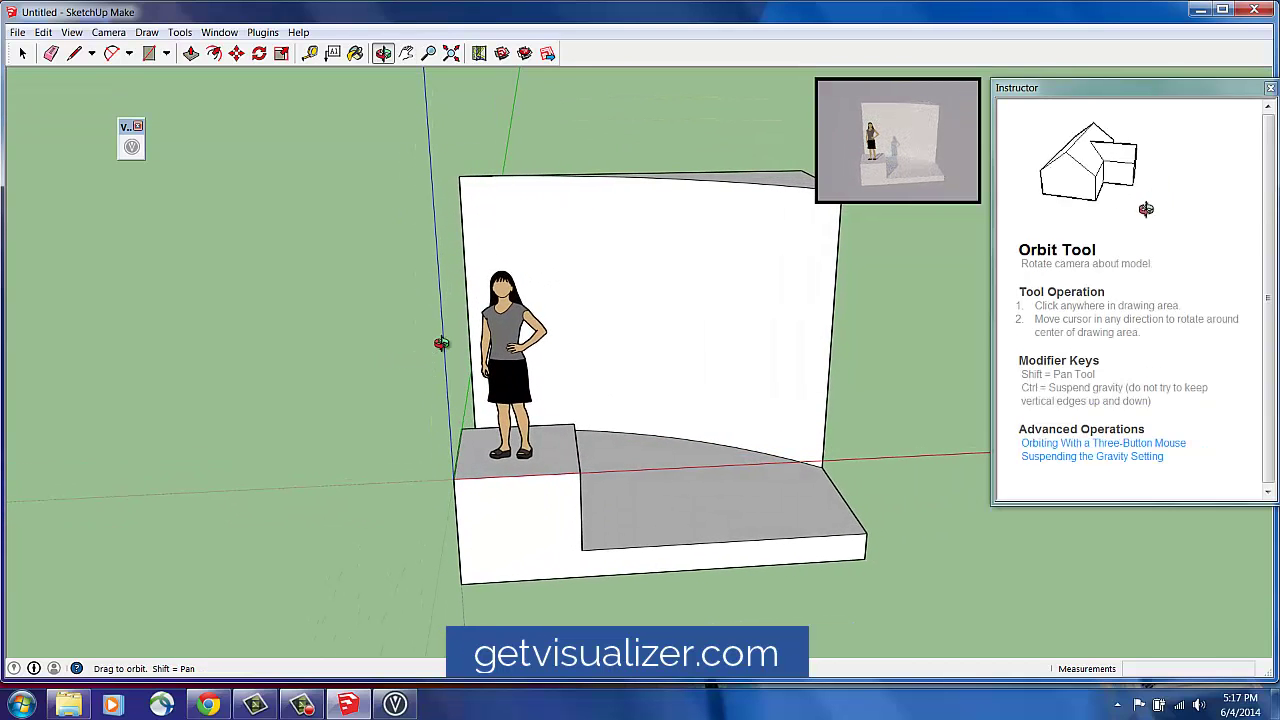
left_click(429, 53)
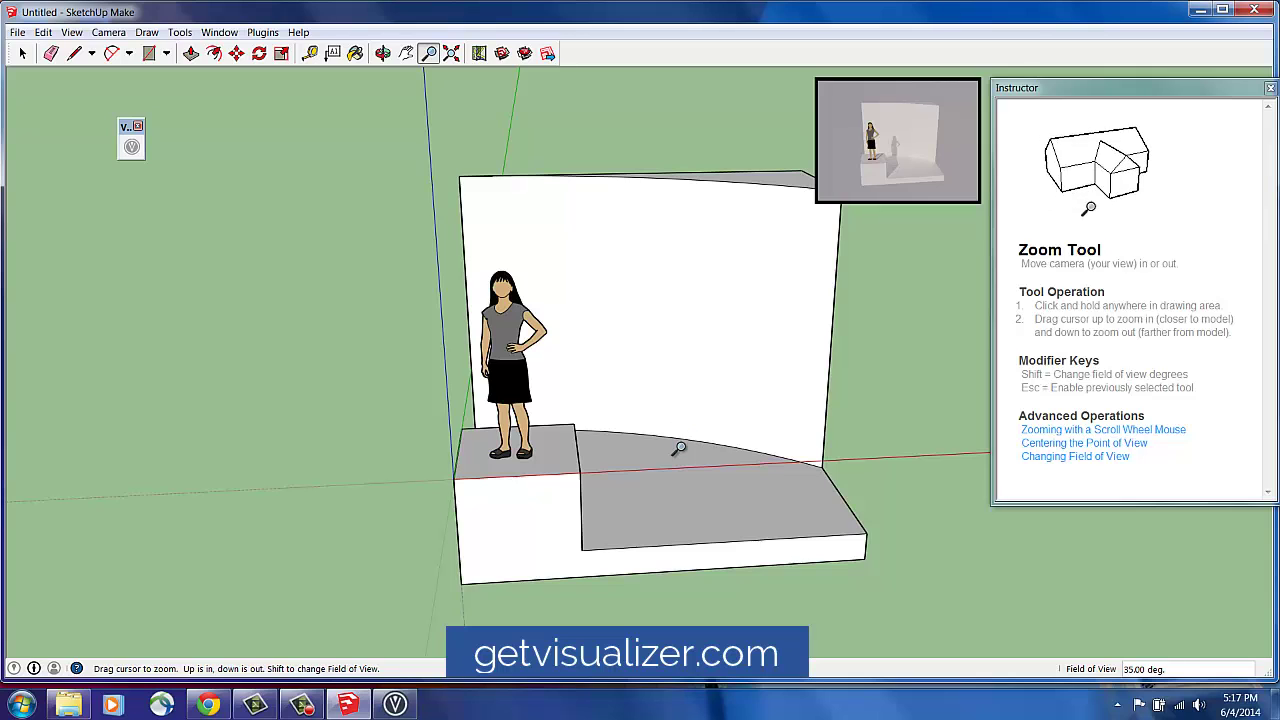
left_click_drag(676, 447, 689, 337)
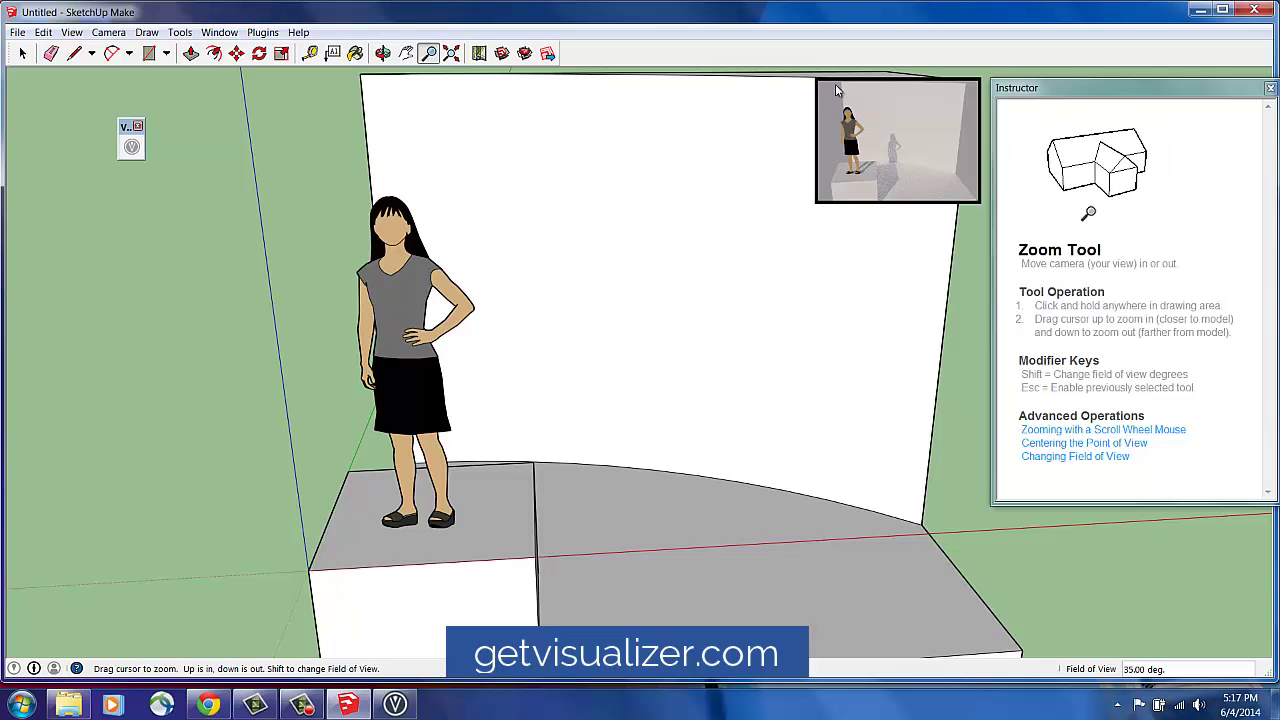
- Enlarge the Visualizer preview window and reposition it over the curved wall, mostly clear of the Instructor window
mouse_move(850, 104)
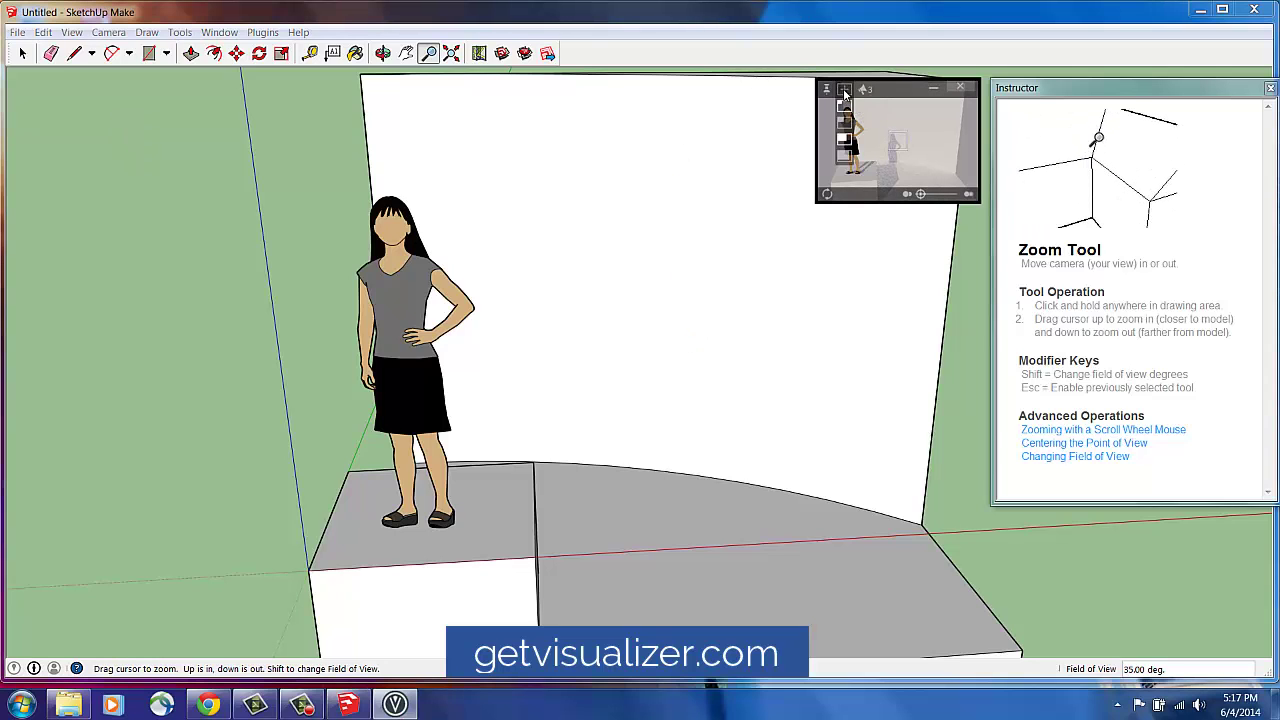
left_click(843, 89)
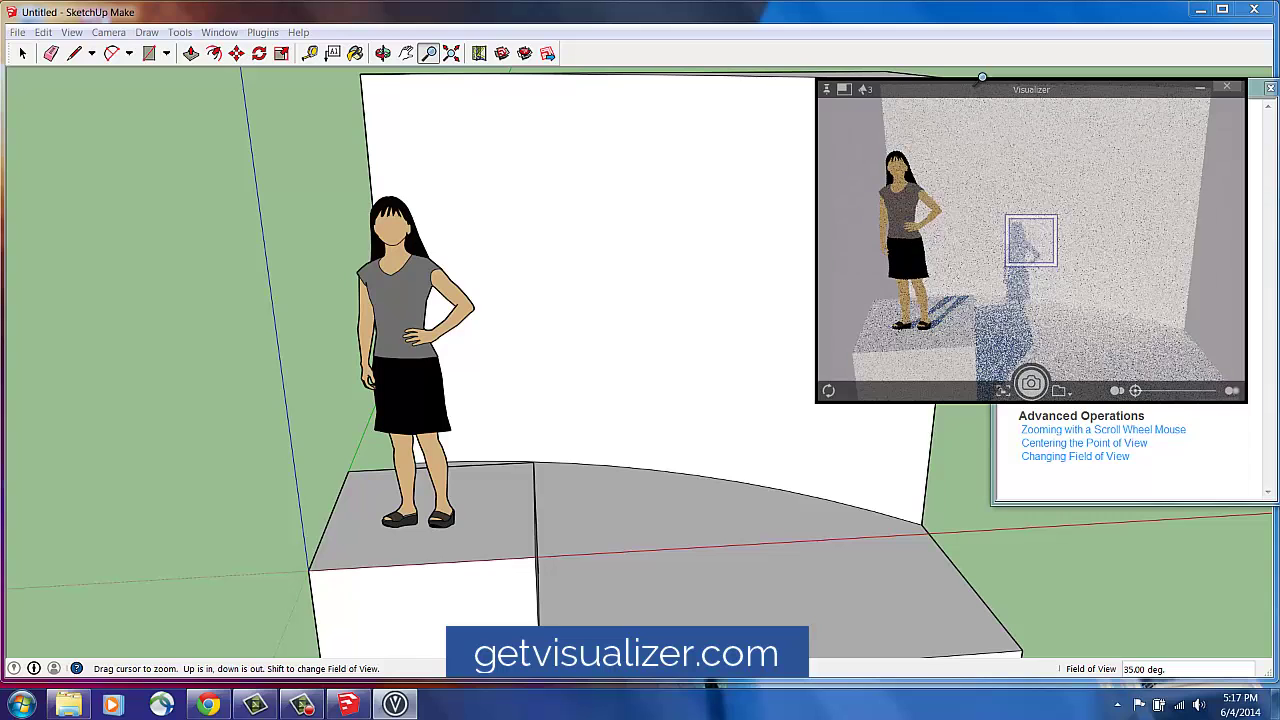
left_click_drag(974, 94, 813, 108)
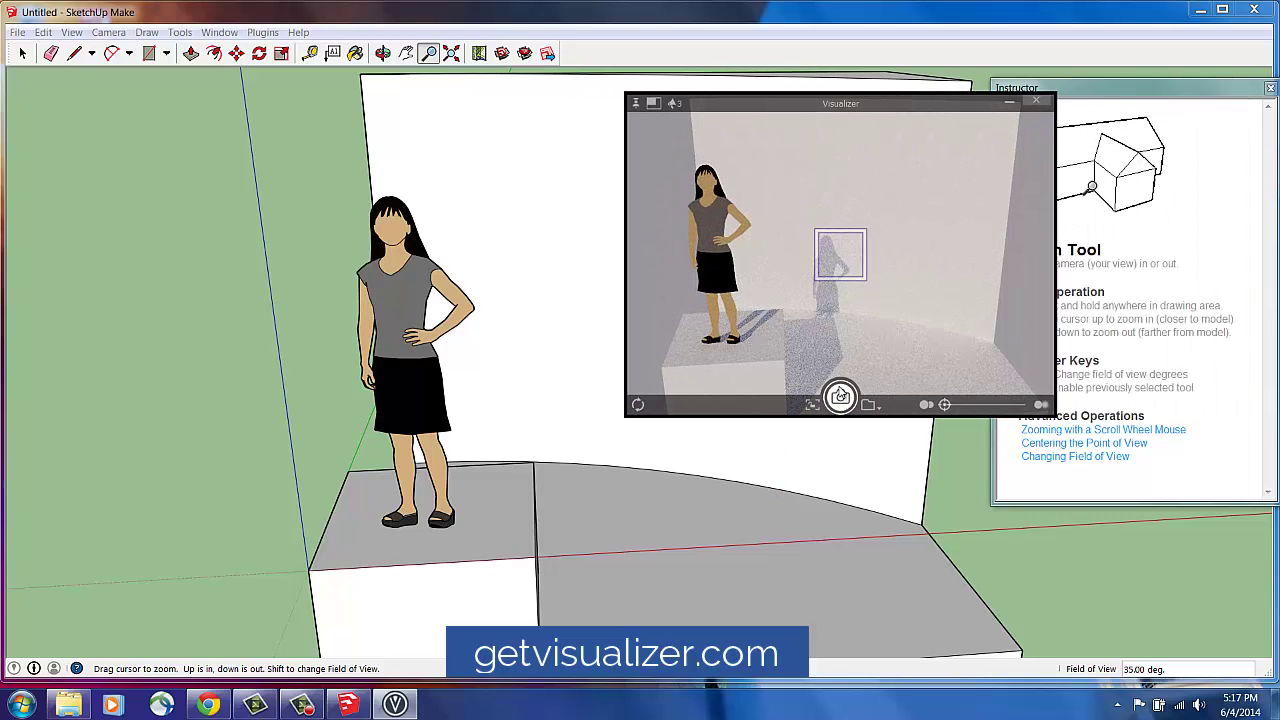
- Capture a Visualizer snapshot of the figure on the raised block, framed from a lower camera angle
key("o")
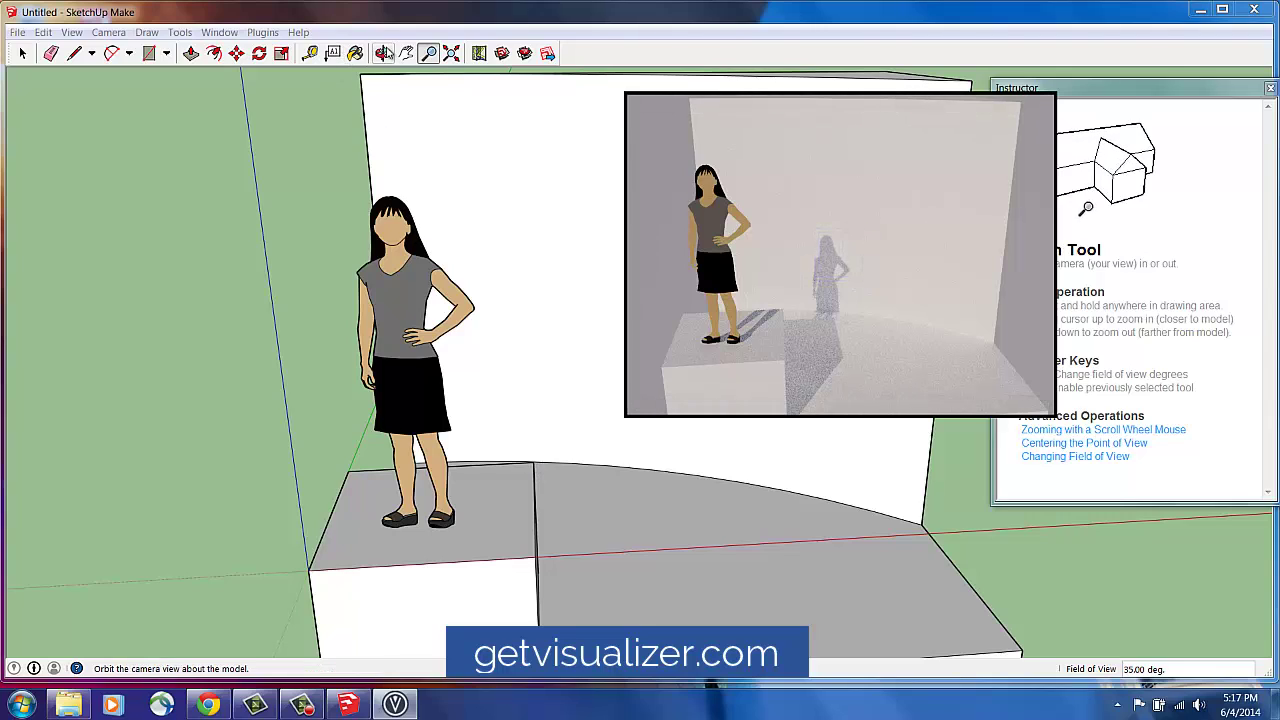
left_click_drag(543, 437, 517, 402)
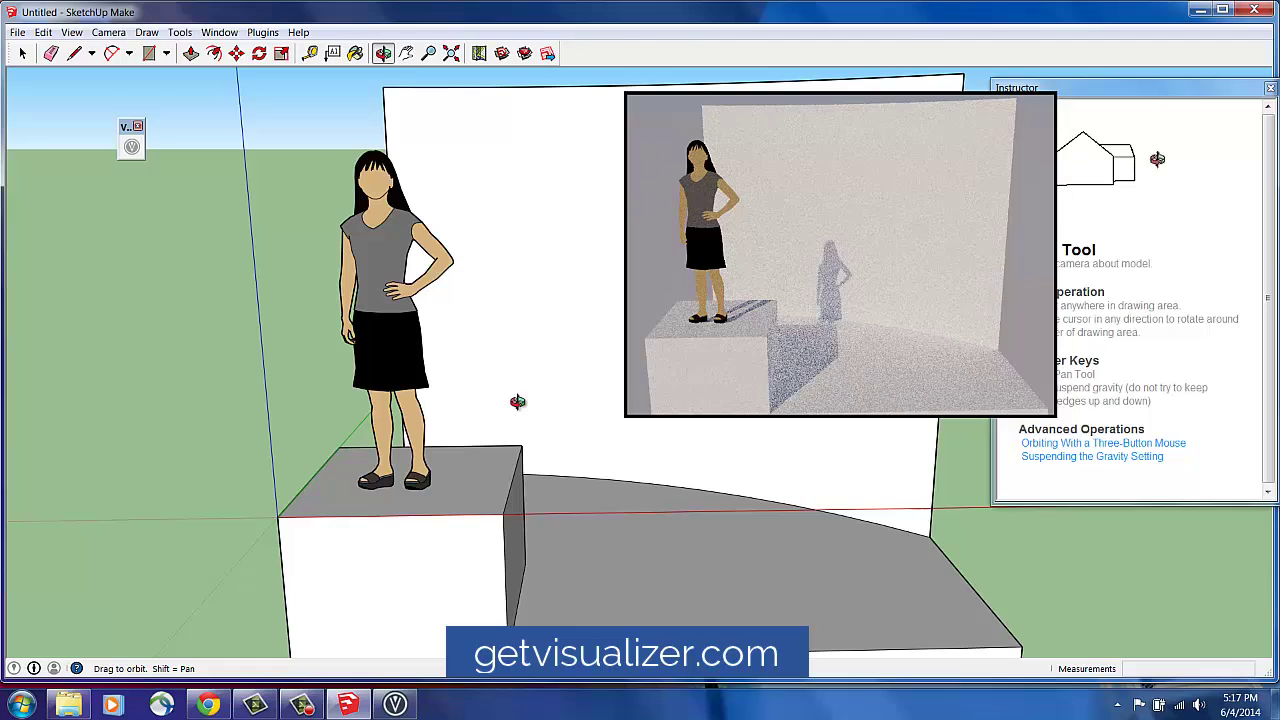
left_click(406, 53)
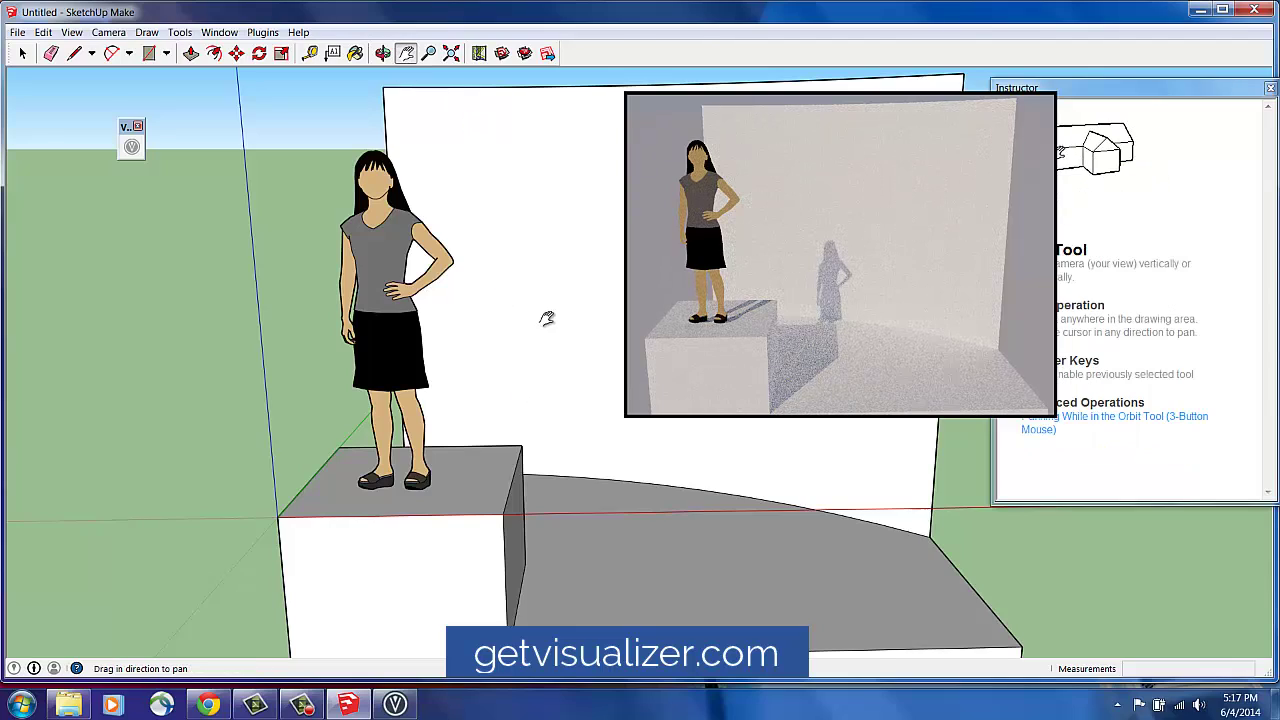
left_click_drag(547, 319, 548, 308)
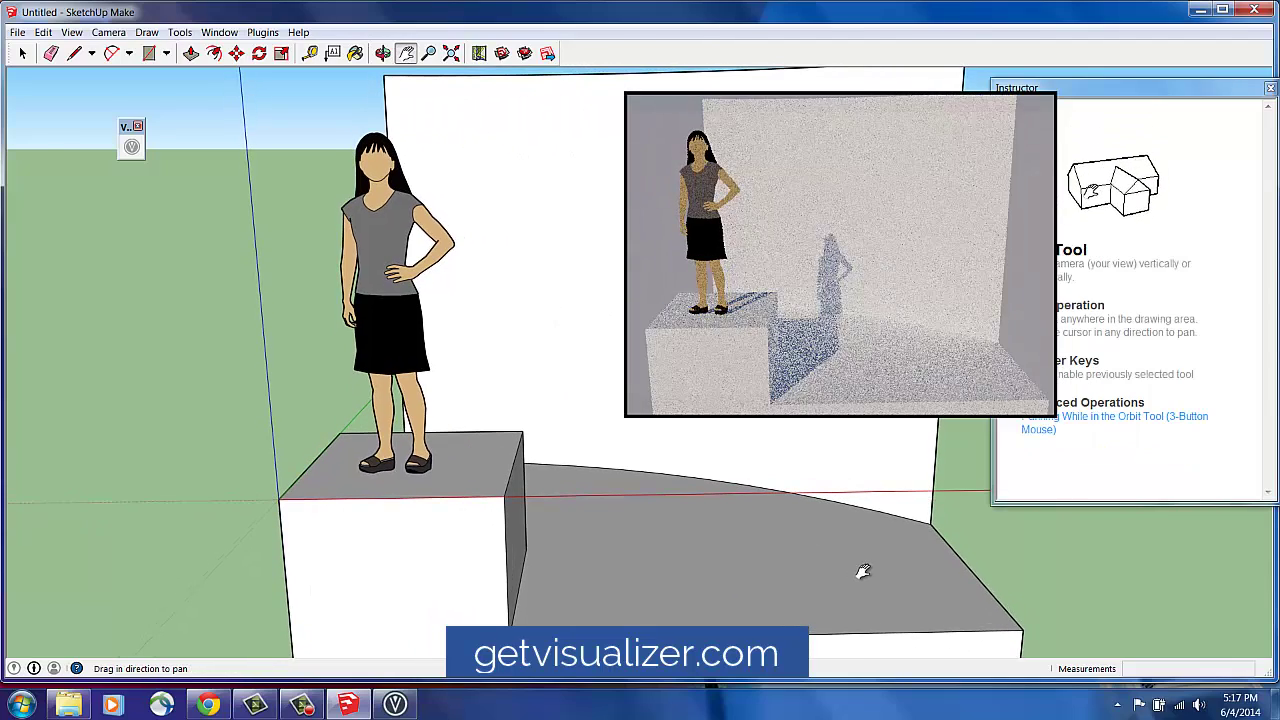
mouse_move(818, 376)
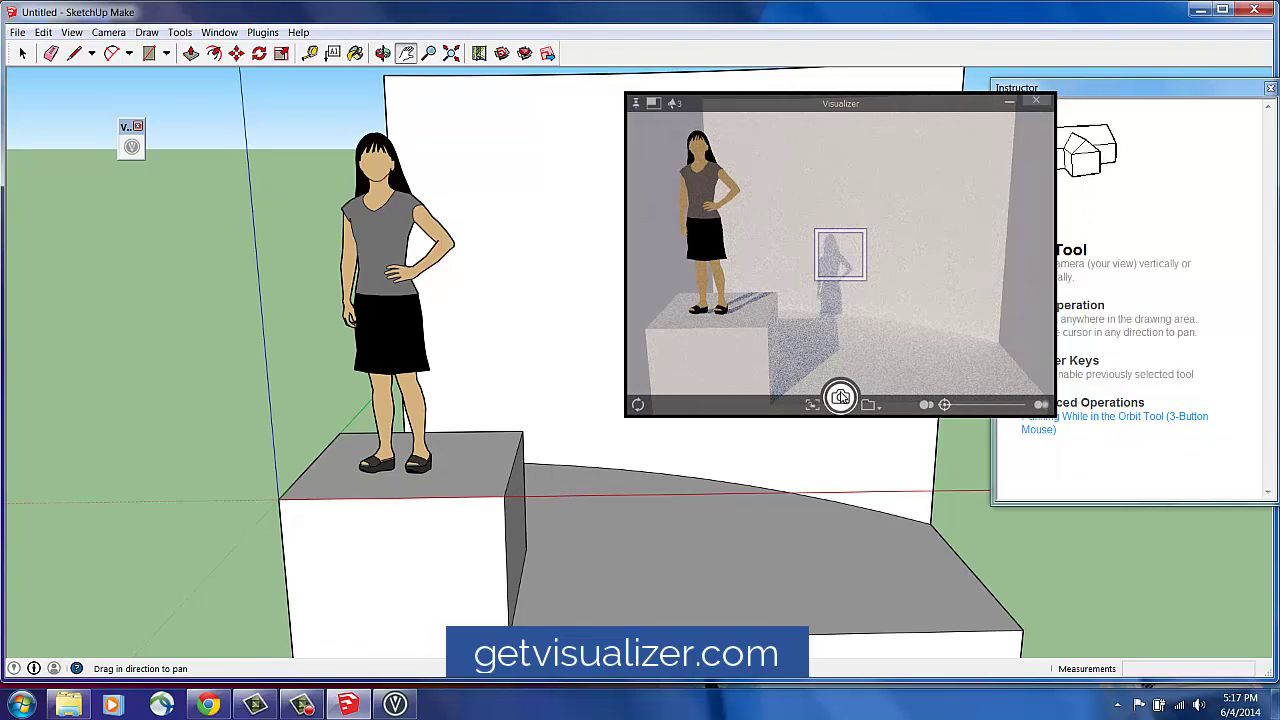
left_click(840, 398)
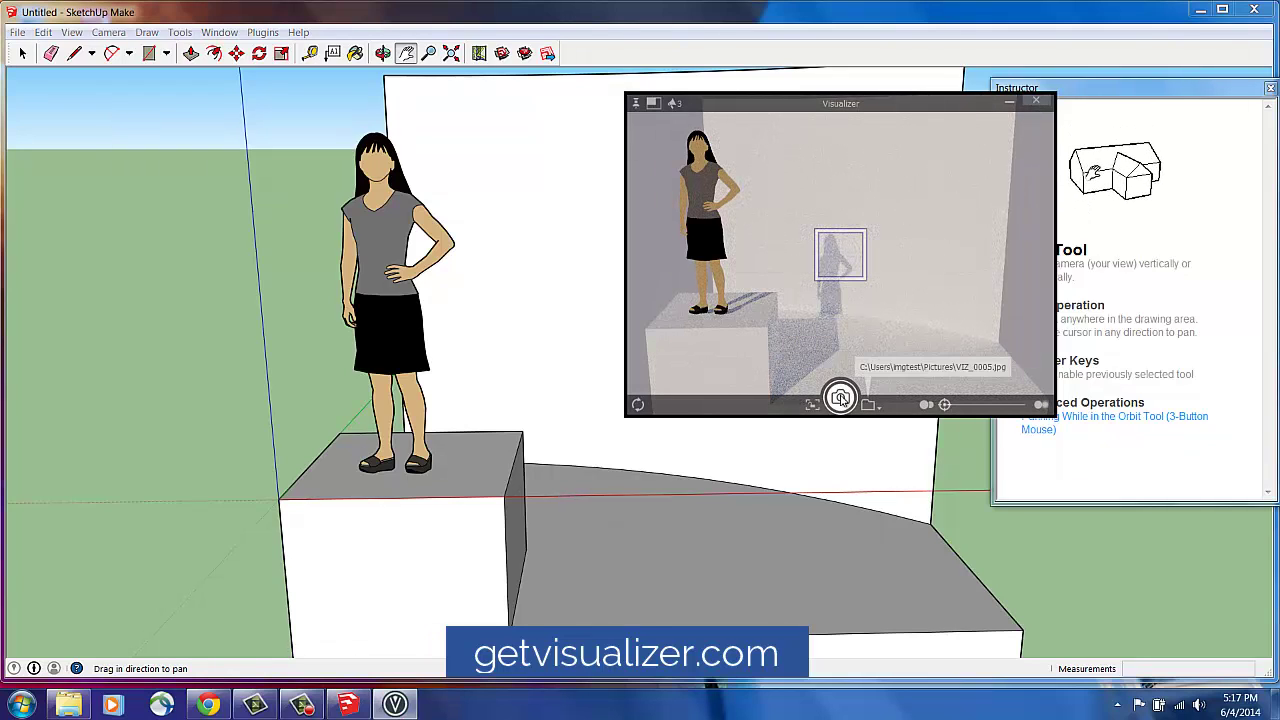